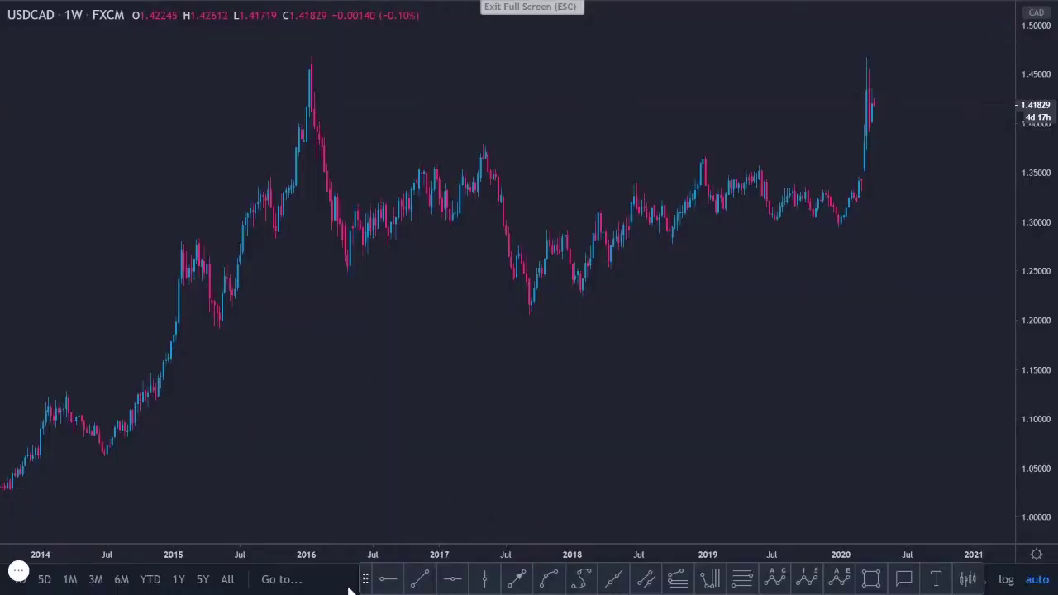
- Place a horizontal line across the weekly USDCAD chart at about the 1.30 level (1.29991)
click(452, 582)
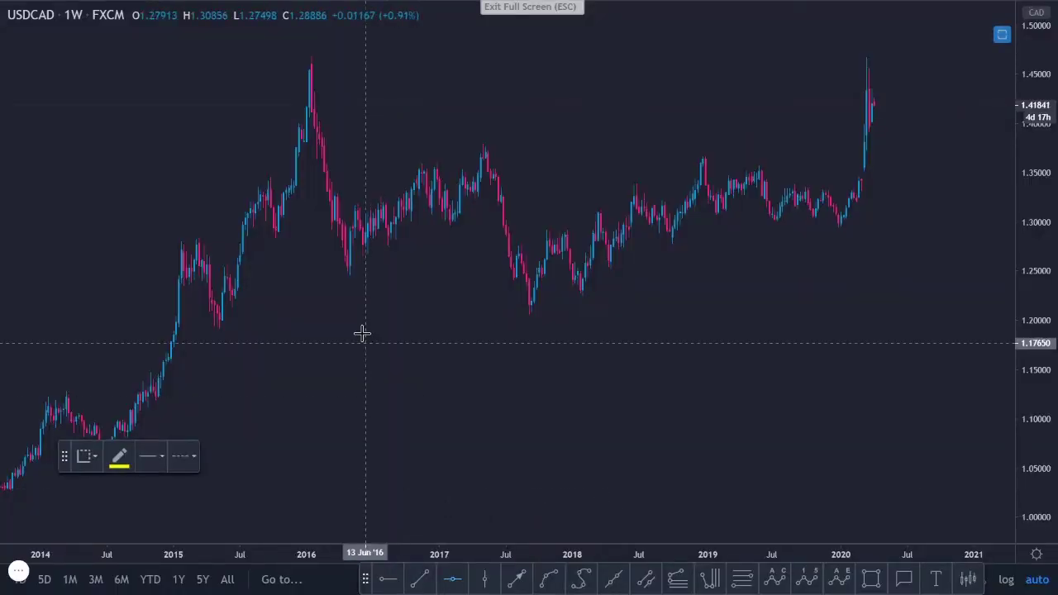
click(141, 221)
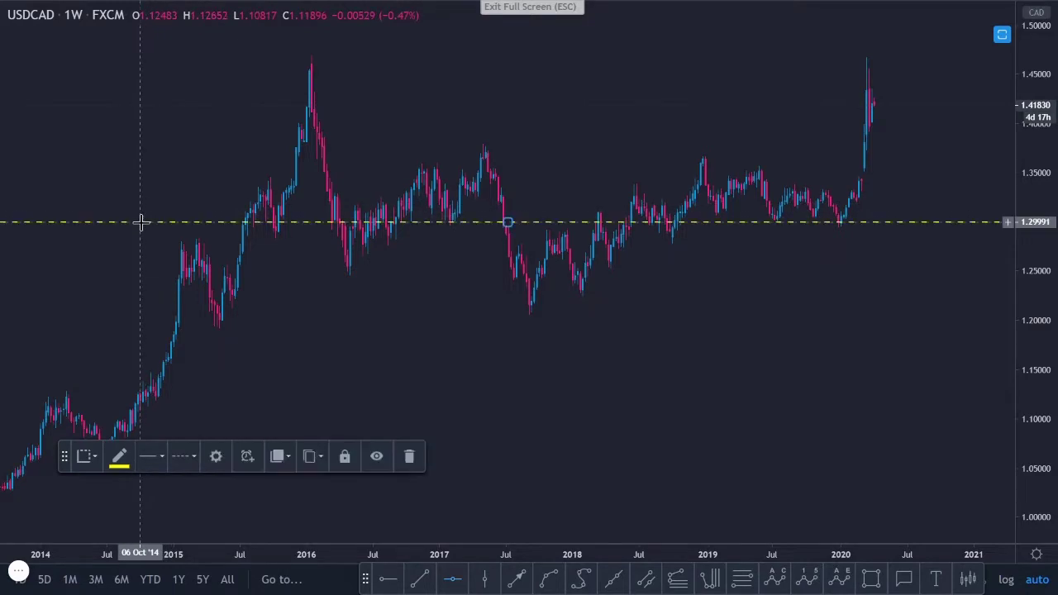
click(617, 381)
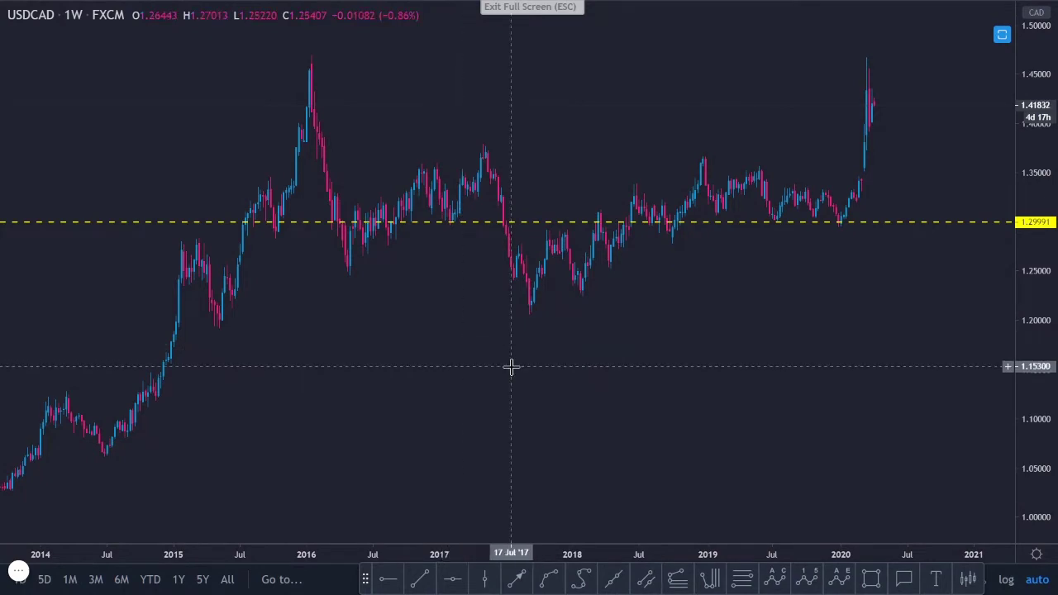
- Switch the chart to the 4-hour timeframe and reset the chart view
text(4H)
key(Return)
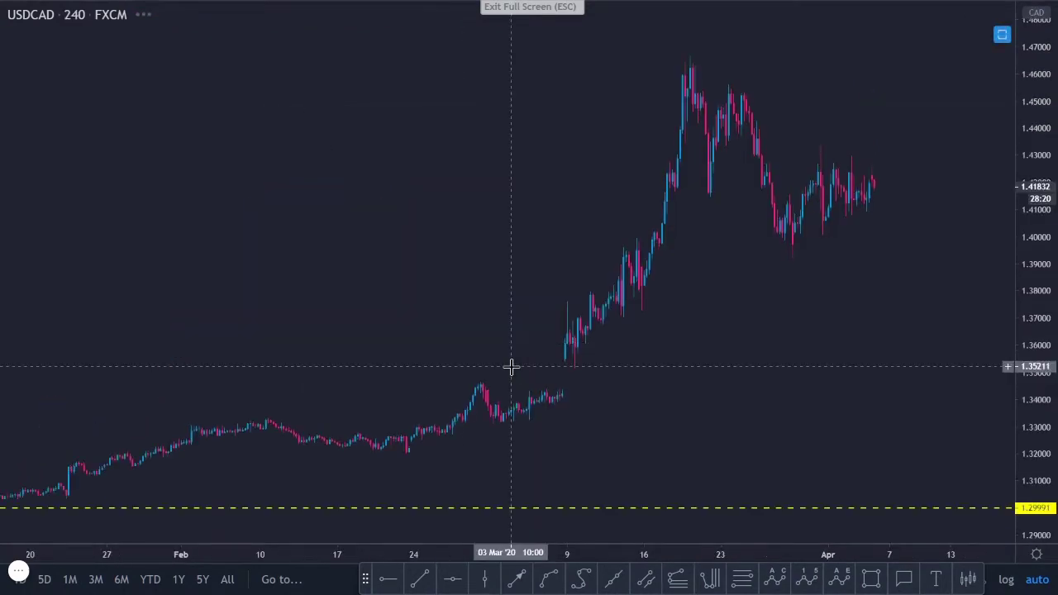
right_click(438, 284)
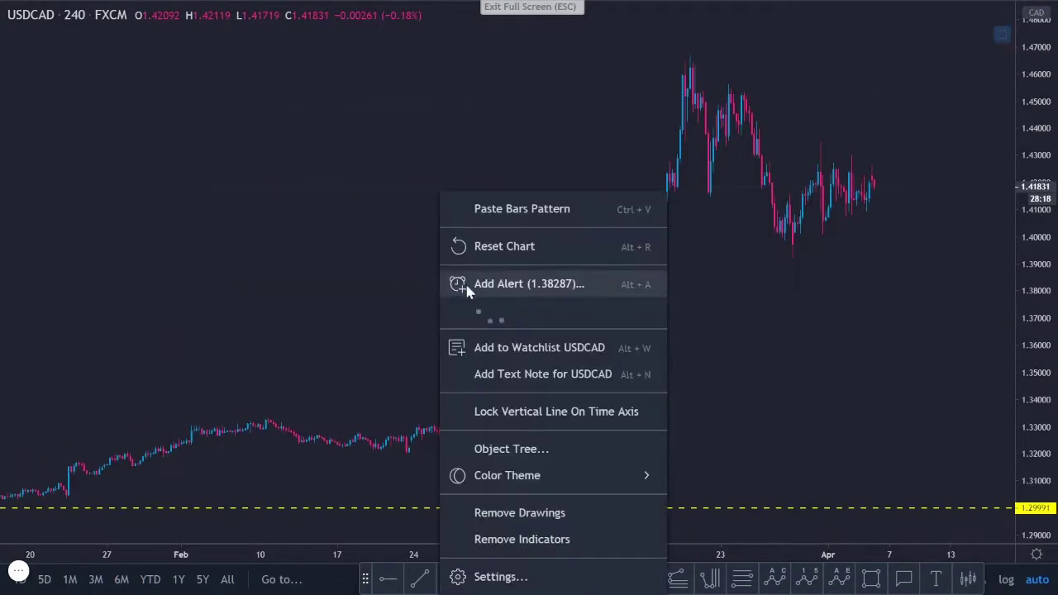
click(503, 246)
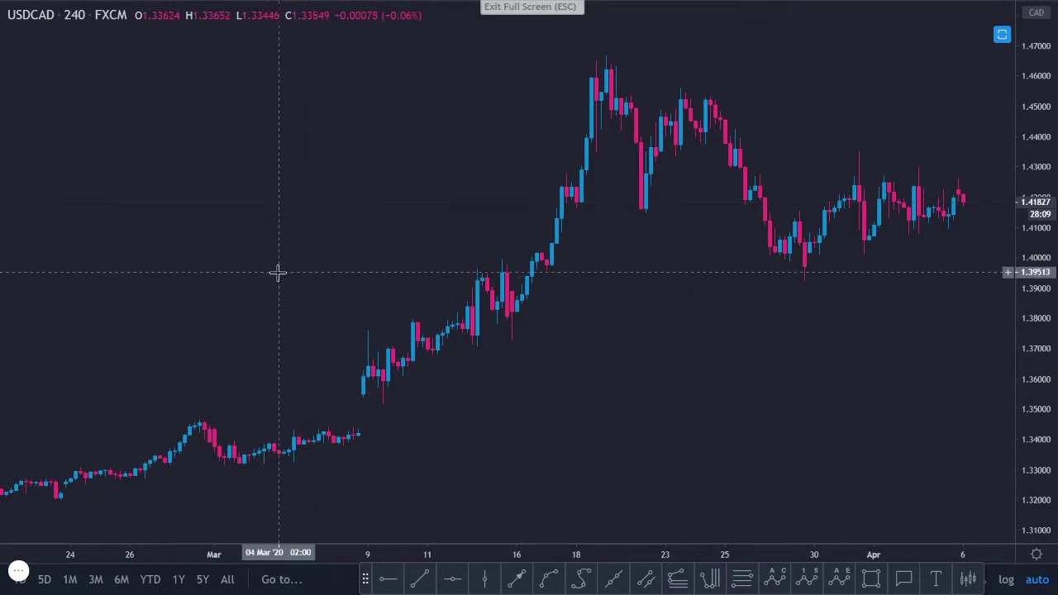
- Draw two downward arrows marking the early January 2020 highs that touch the dashed horizontal line
drag(236, 284, 496, 286)
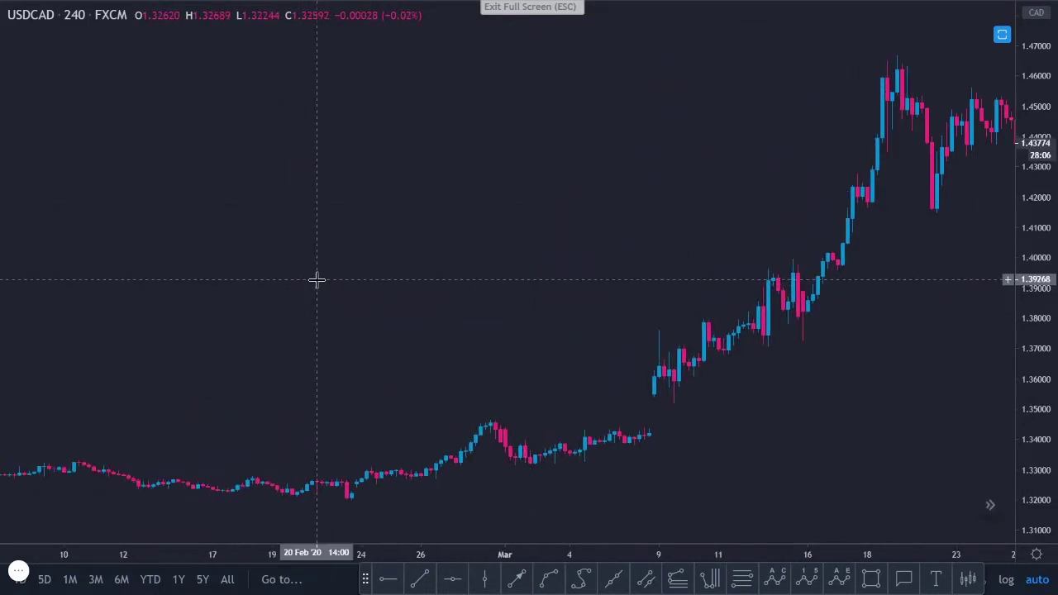
drag(319, 281, 560, 279)
drag(358, 264, 567, 267)
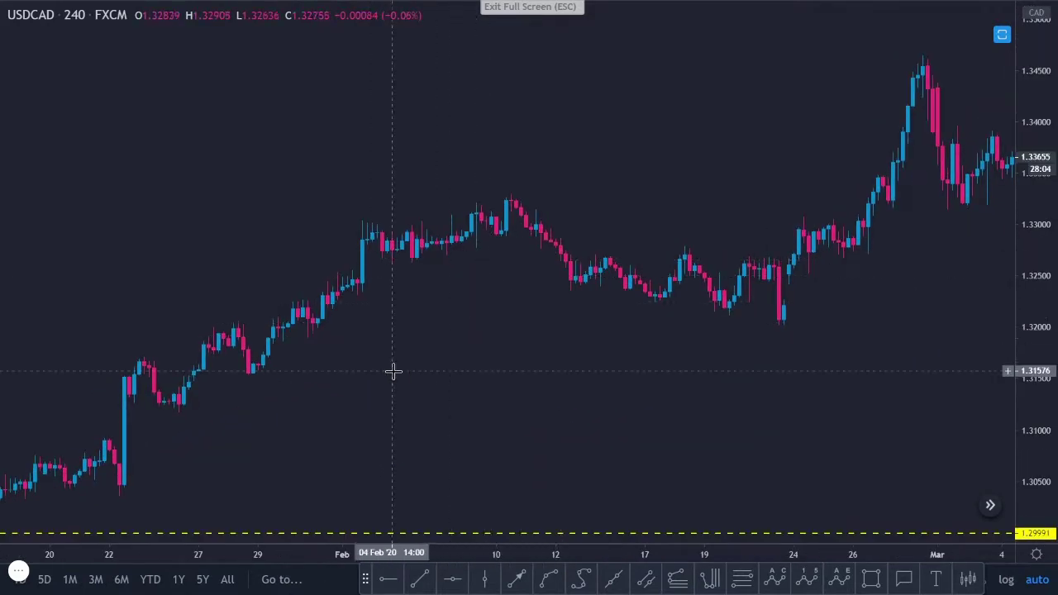
drag(392, 371, 547, 356)
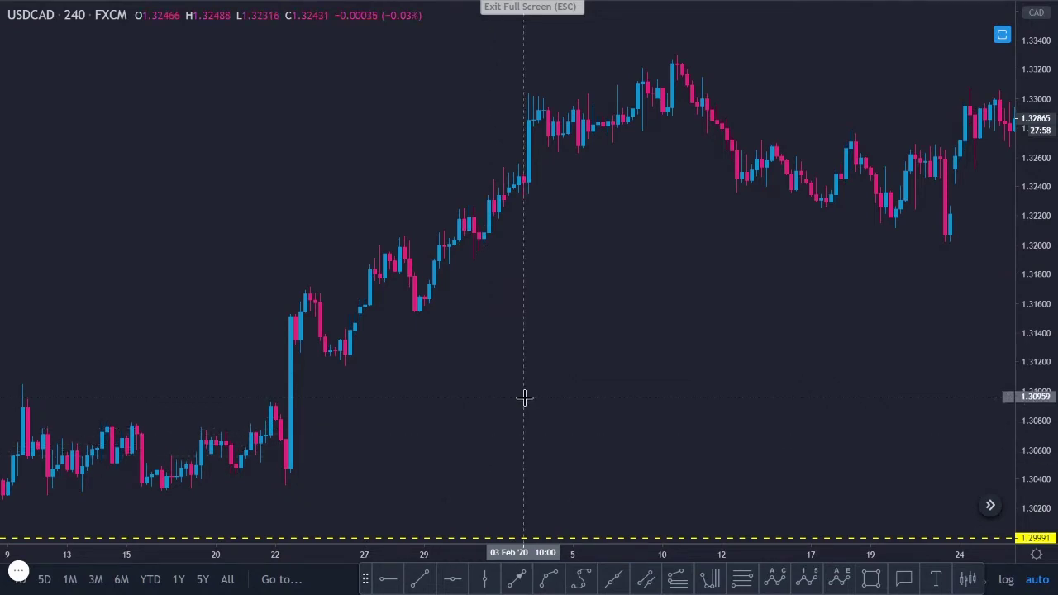
drag(524, 399, 752, 385)
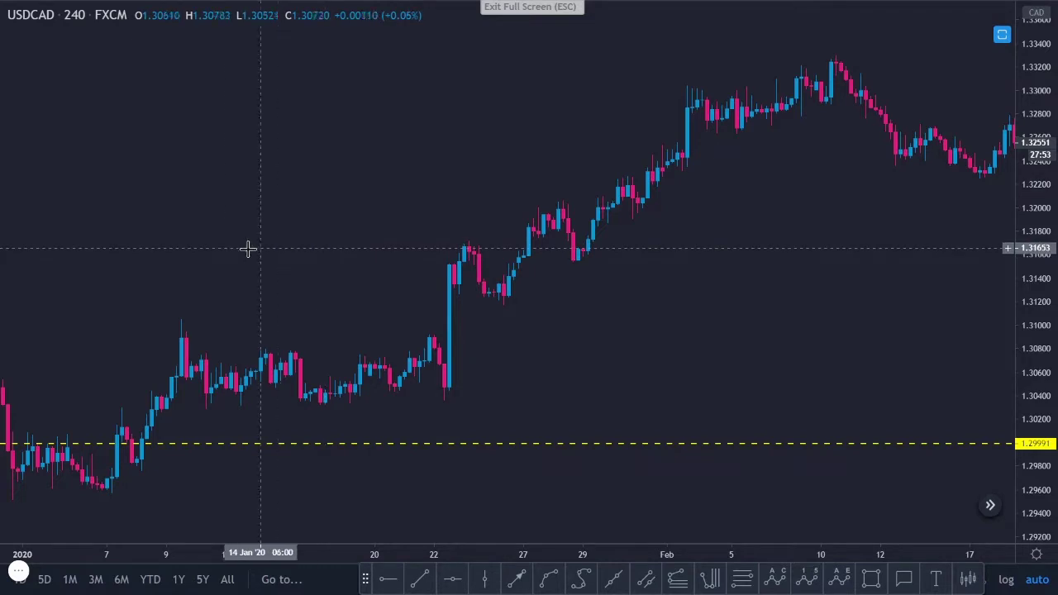
drag(203, 249, 699, 224)
drag(347, 289, 532, 295)
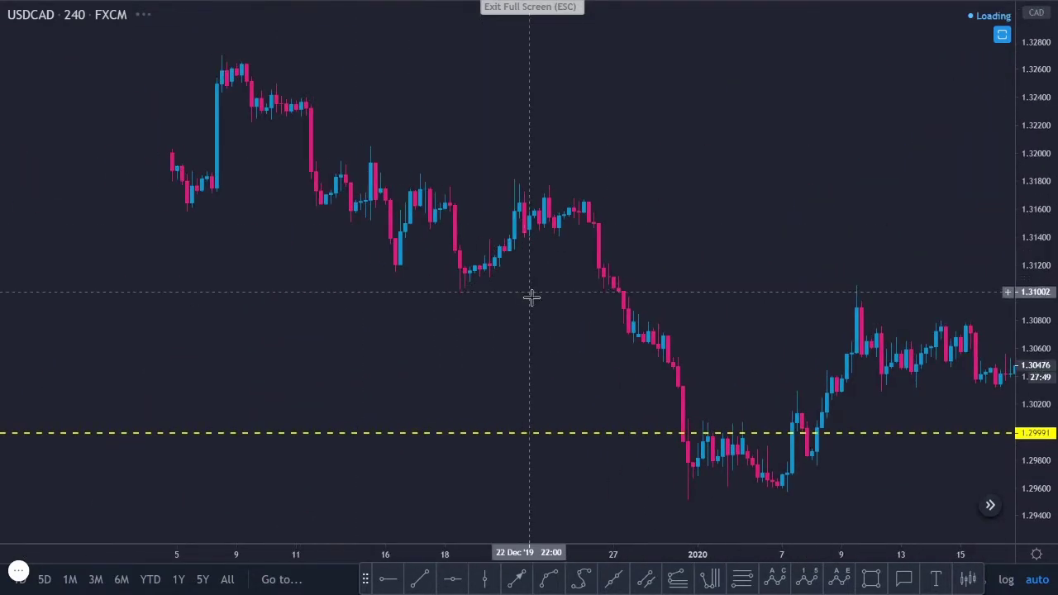
click(517, 579)
click(752, 338)
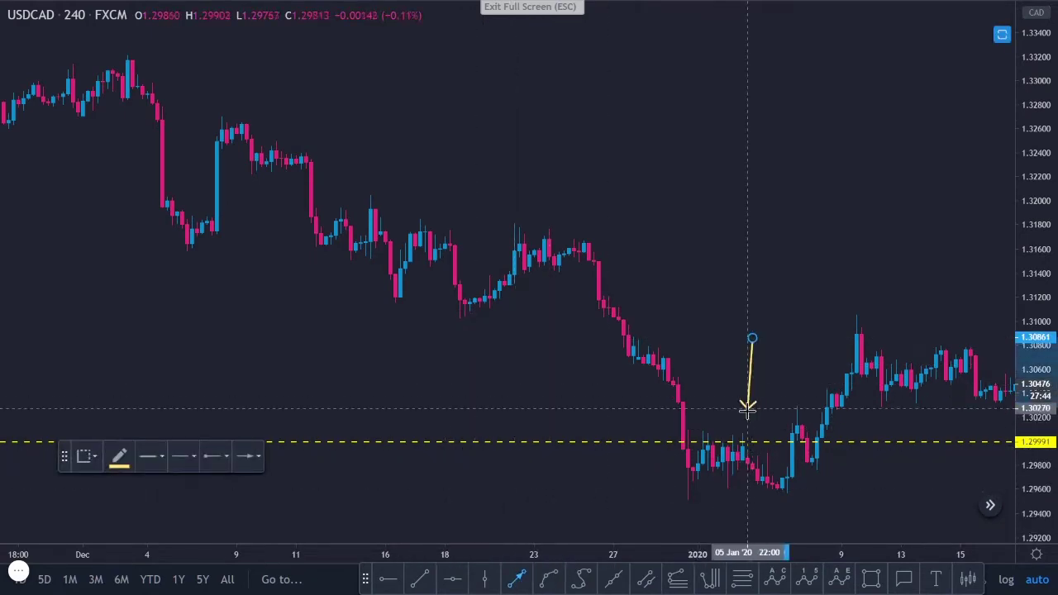
click(743, 418)
click(517, 579)
click(699, 338)
click(703, 423)
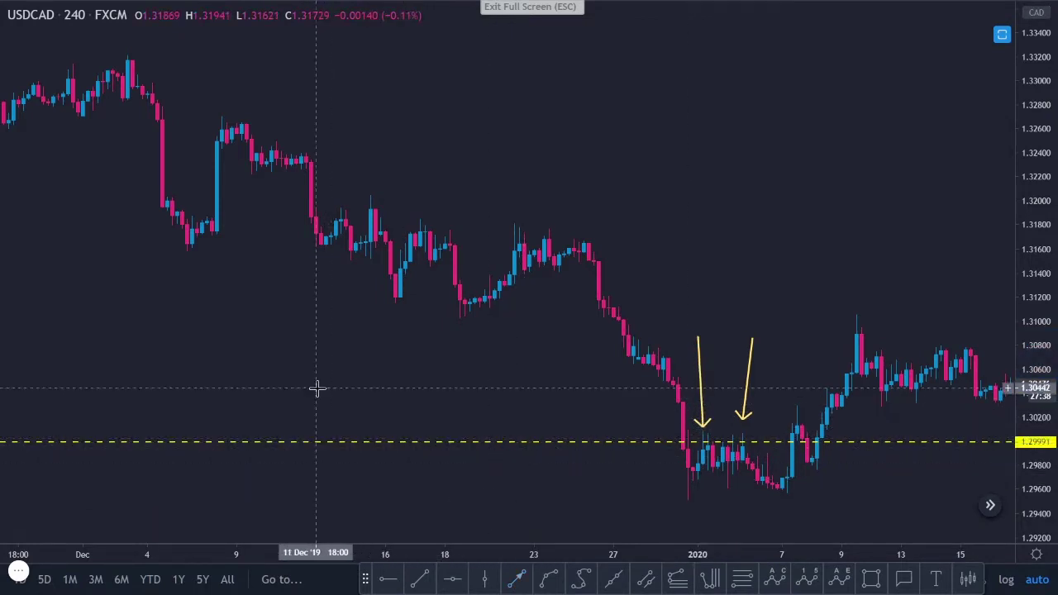
- Draw an upward arrow marking the late October 2018 low where price touches the dashed line from above
scroll(399, 354, left, 10)
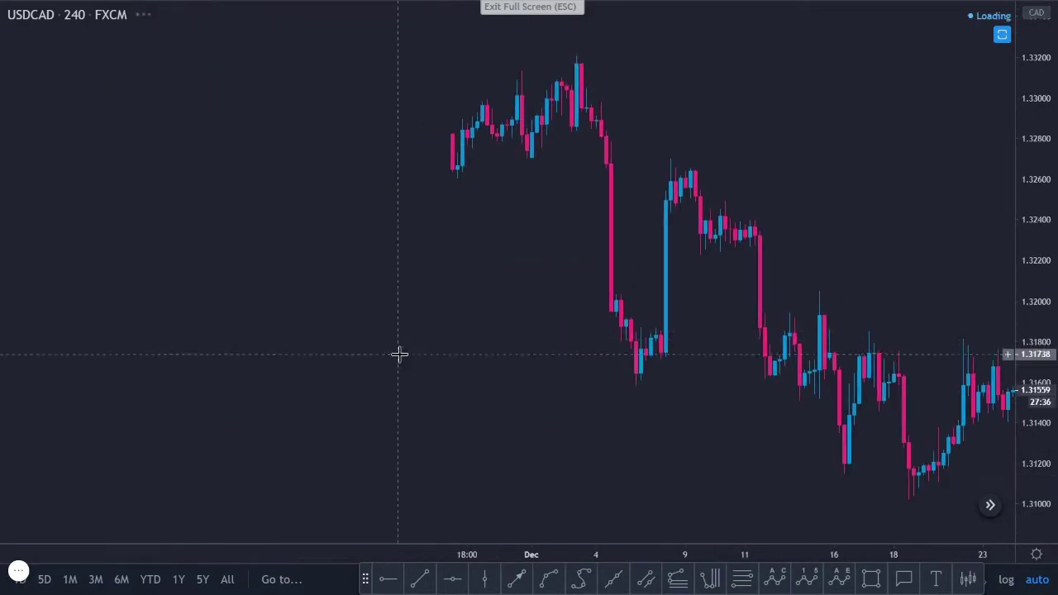
scroll(467, 403, left, 15)
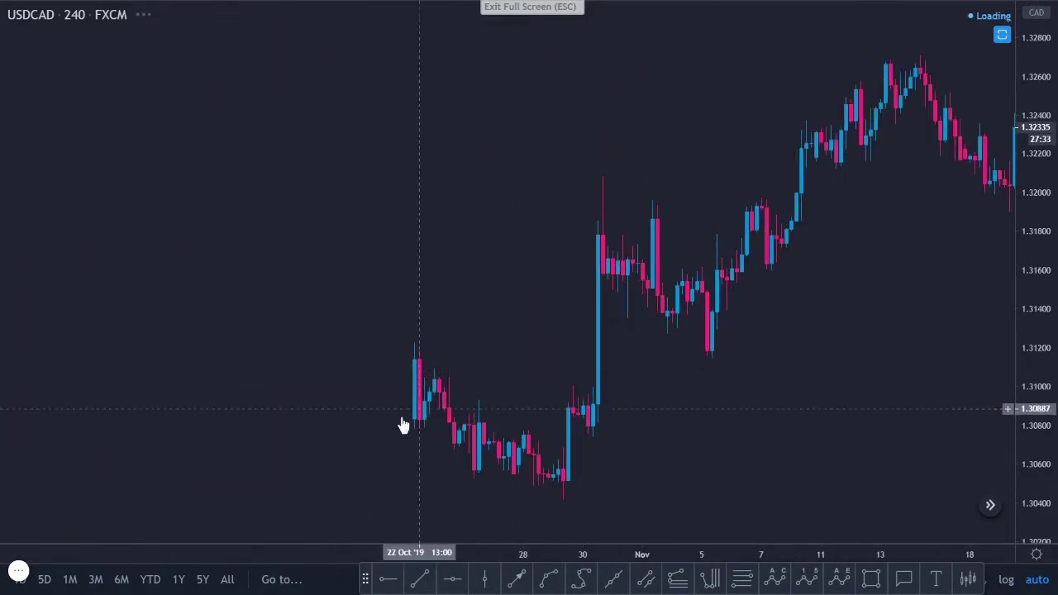
scroll(461, 407, left, 20)
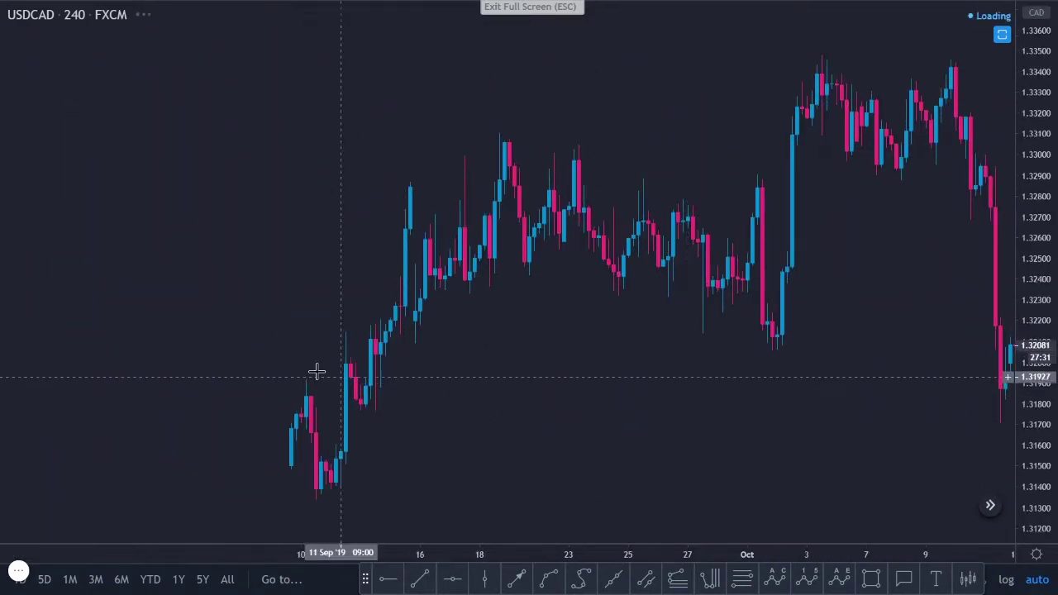
scroll(625, 338, left, 20)
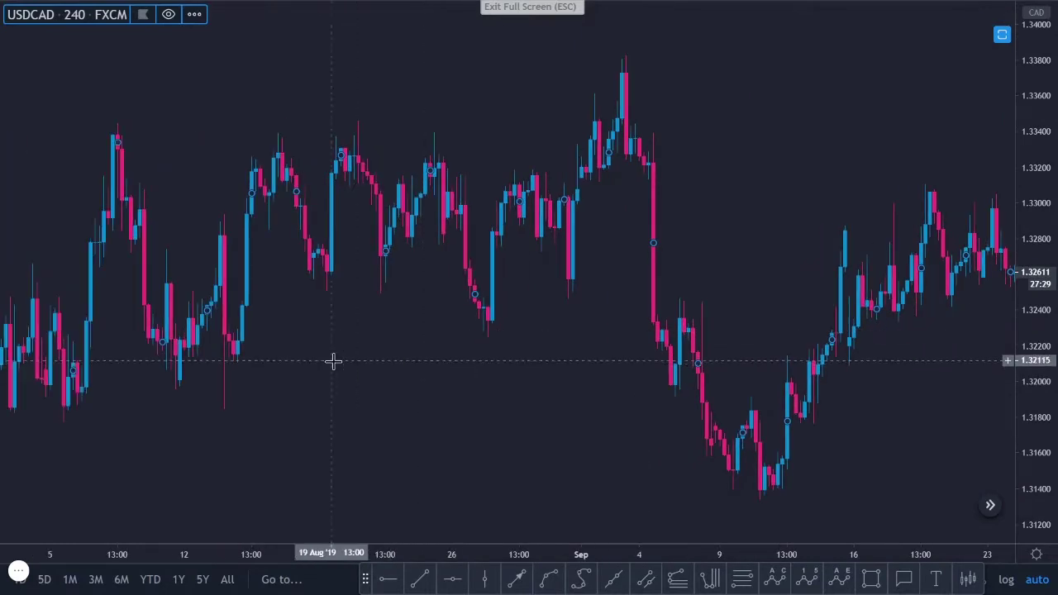
scroll(256, 413, left, 20)
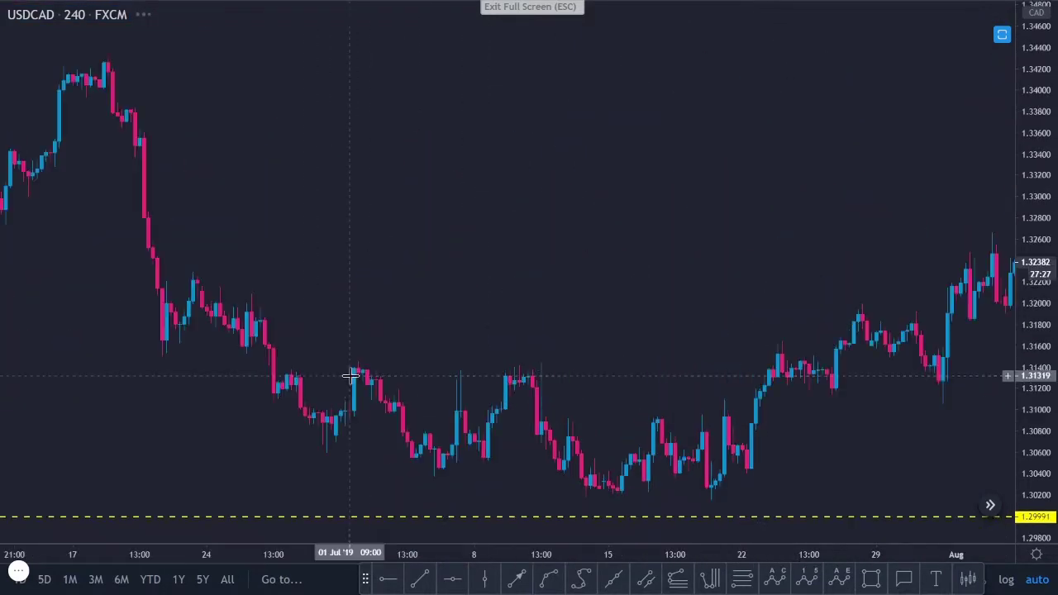
scroll(420, 355, left, 20)
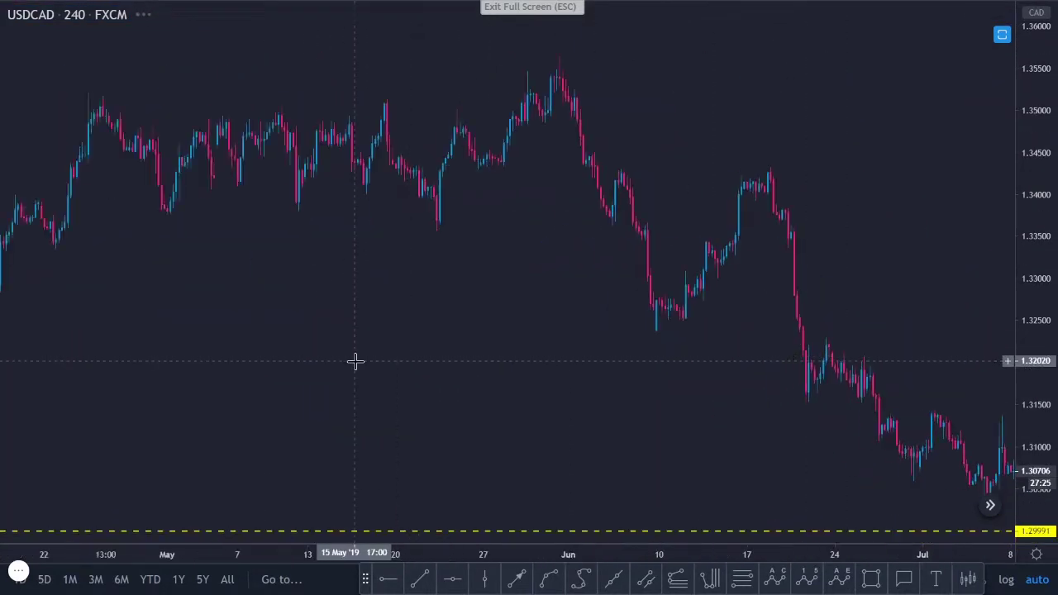
scroll(340, 402, left, 20)
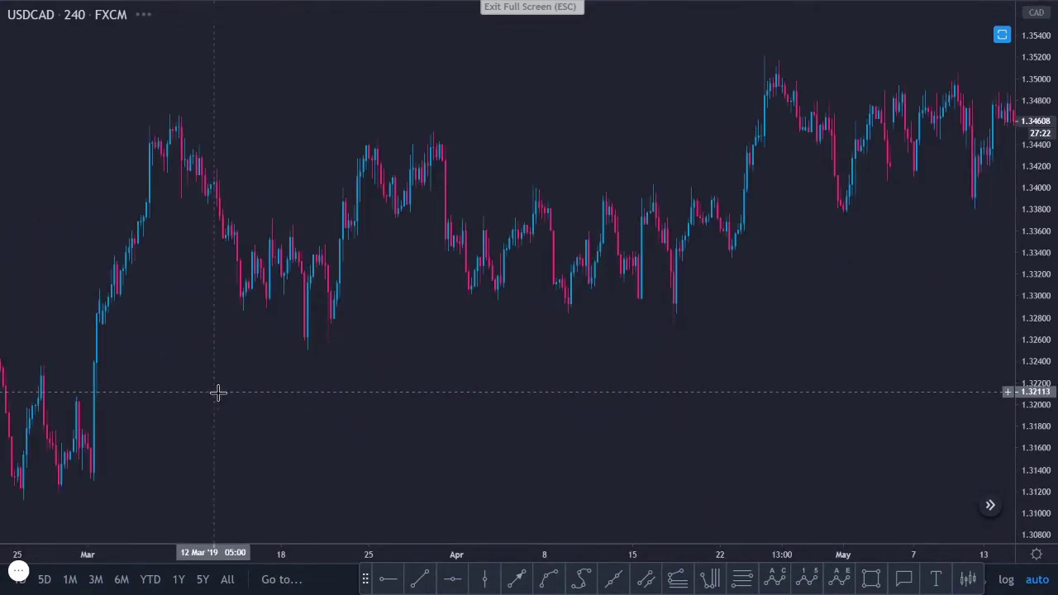
drag(288, 424, 704, 395)
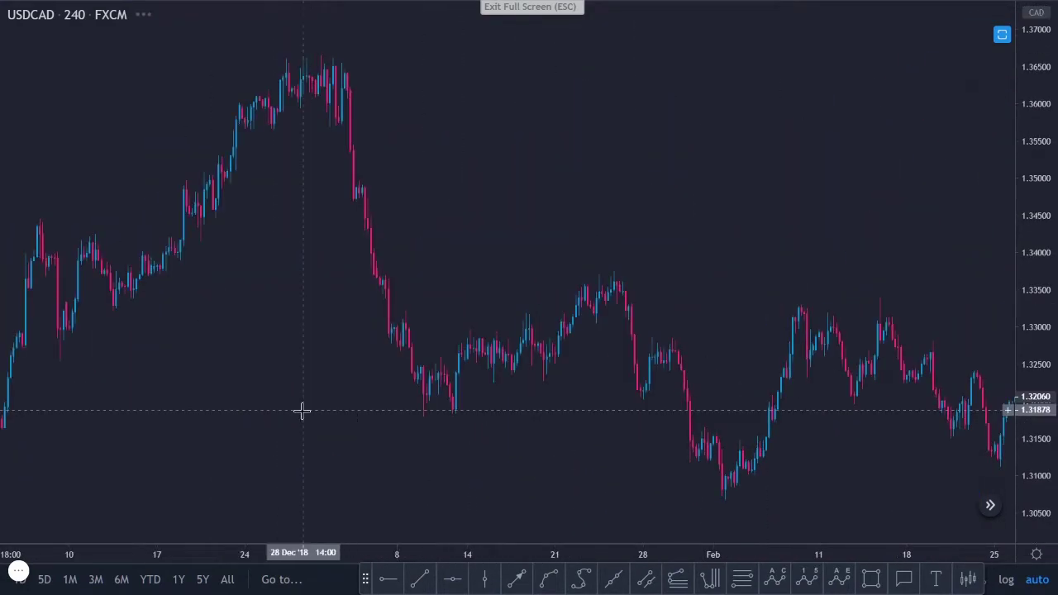
drag(267, 411, 791, 380)
scroll(340, 411, left, 20)
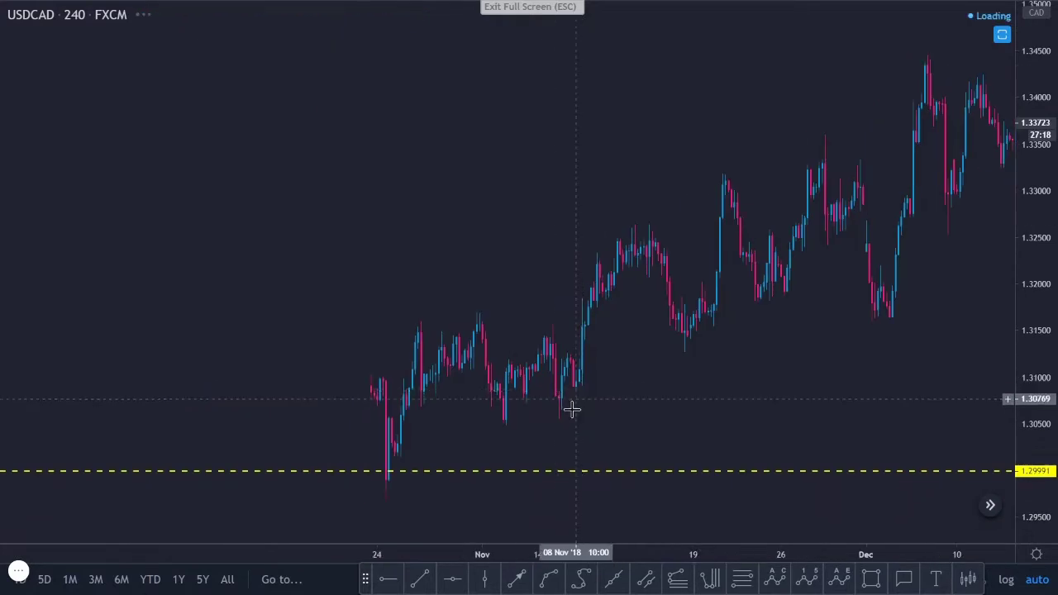
click(516, 578)
click(432, 437)
click(385, 369)
- Frame the price action around the dashed line from 25 September to 30 October 2018 with a rectangle, and delete the rectangle
click(869, 580)
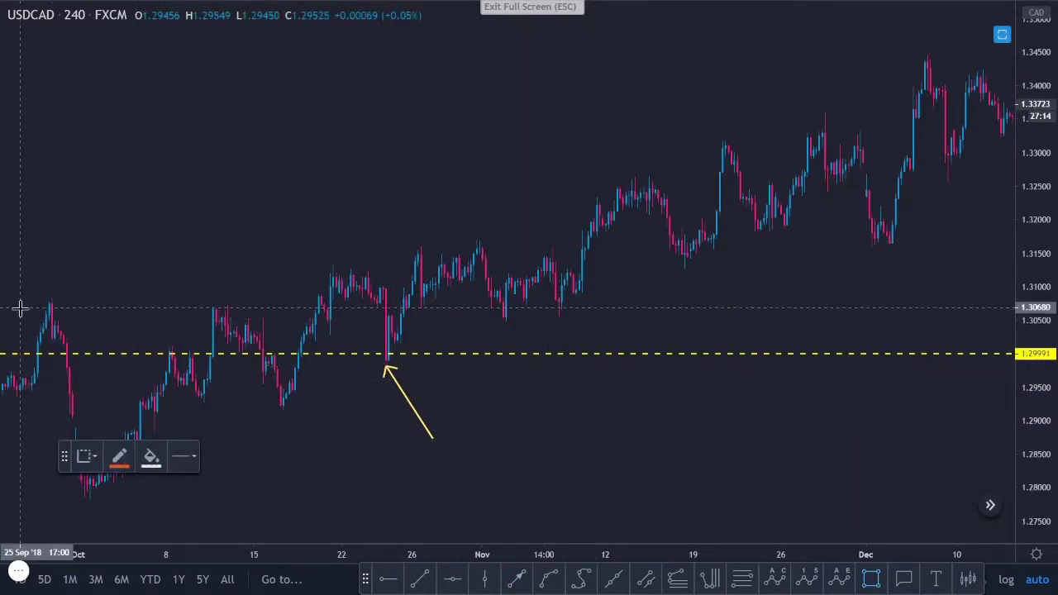
mouse_move(19, 334)
mouse_down()
mouse_move(129, 363)
mouse_move(432, 394)
mouse_move(455, 380)
mouse_up()
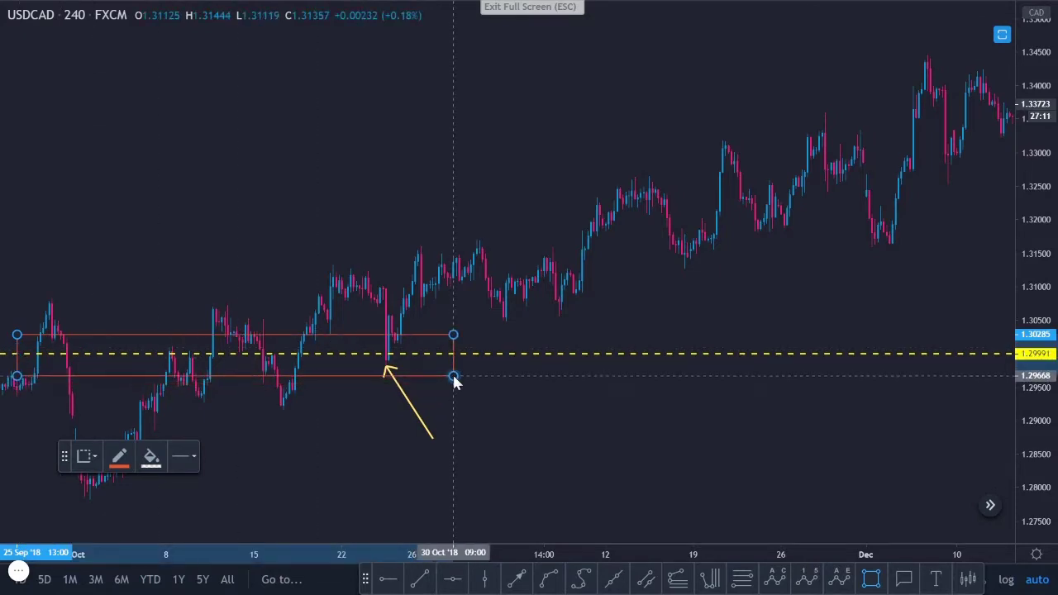
click(325, 424)
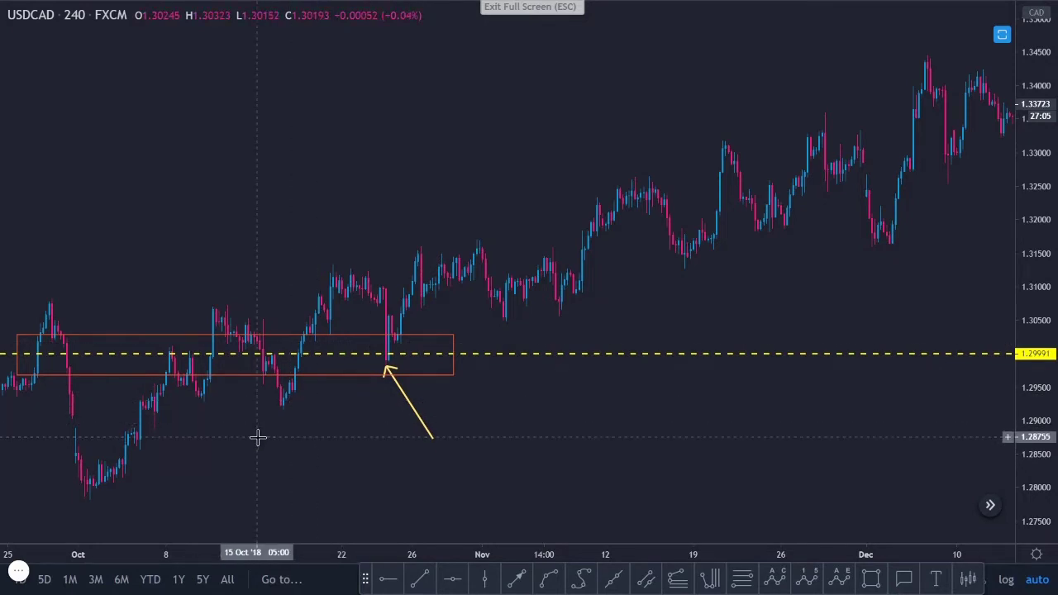
click(453, 376)
key(Delete)
- Draw three downward arrows marking the October 2018 highs that reach the dashed line from below
click(517, 579)
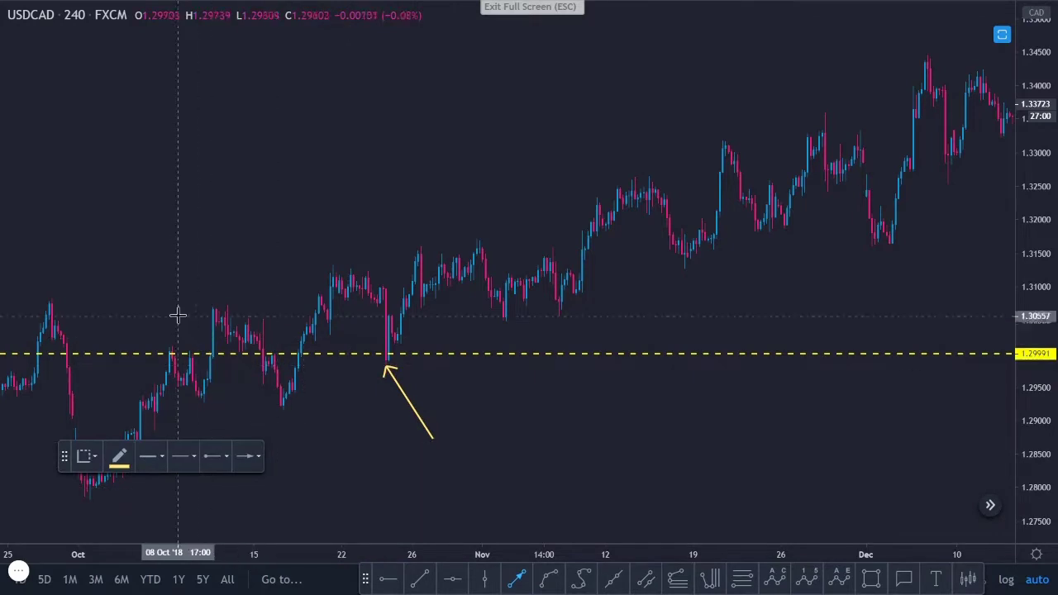
drag(169, 315, 169, 335)
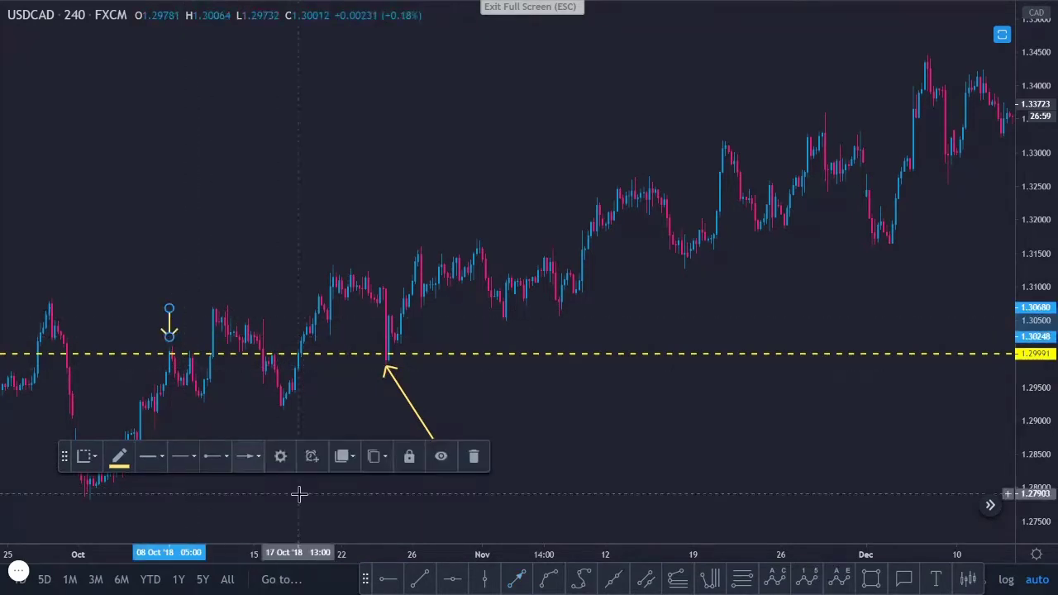
click(512, 578)
click(189, 341)
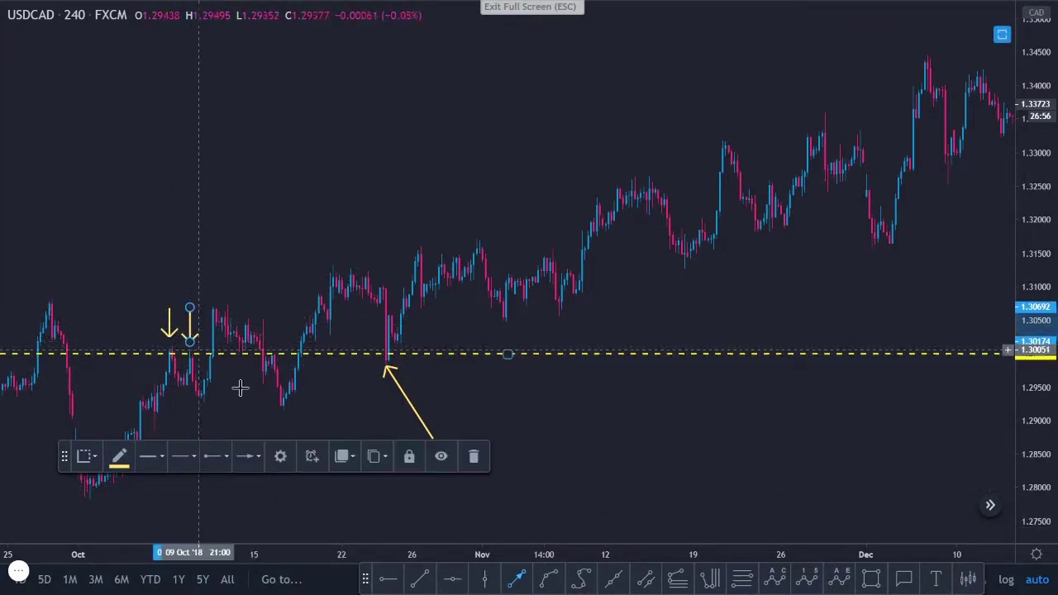
click(512, 579)
drag(279, 310, 276, 341)
click(239, 437)
- Draw upward arrows marking the 17 September and late August 2018 lows that touch the dashed line
drag(239, 437, 467, 450)
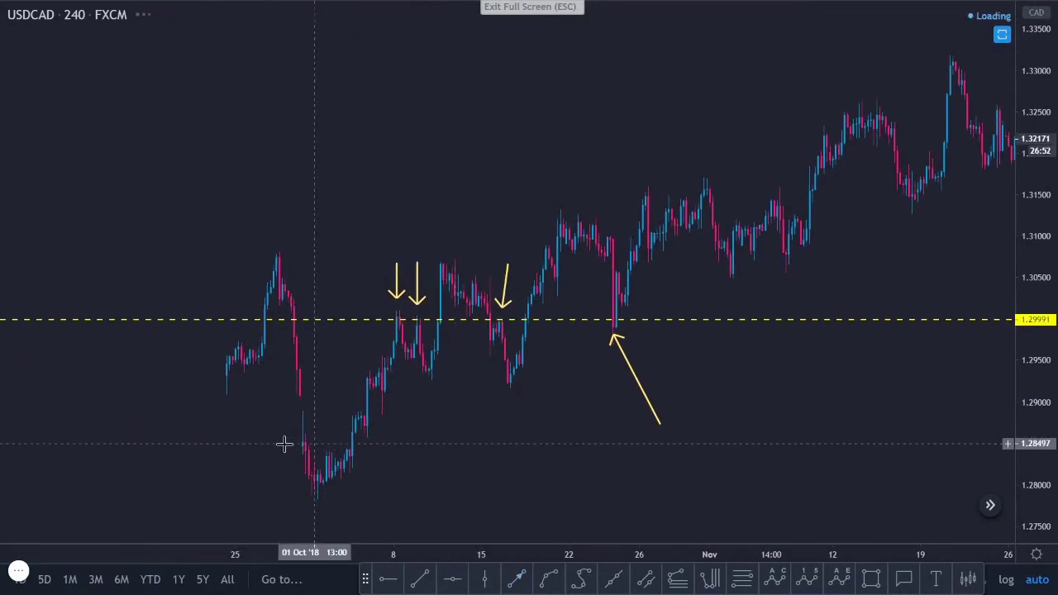
drag(187, 438, 394, 414)
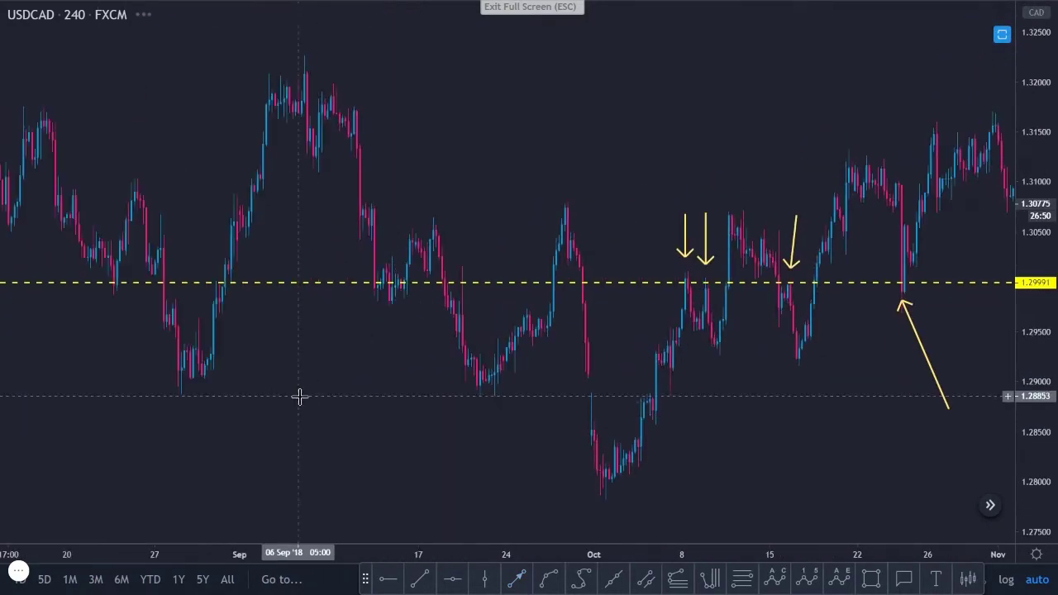
click(516, 579)
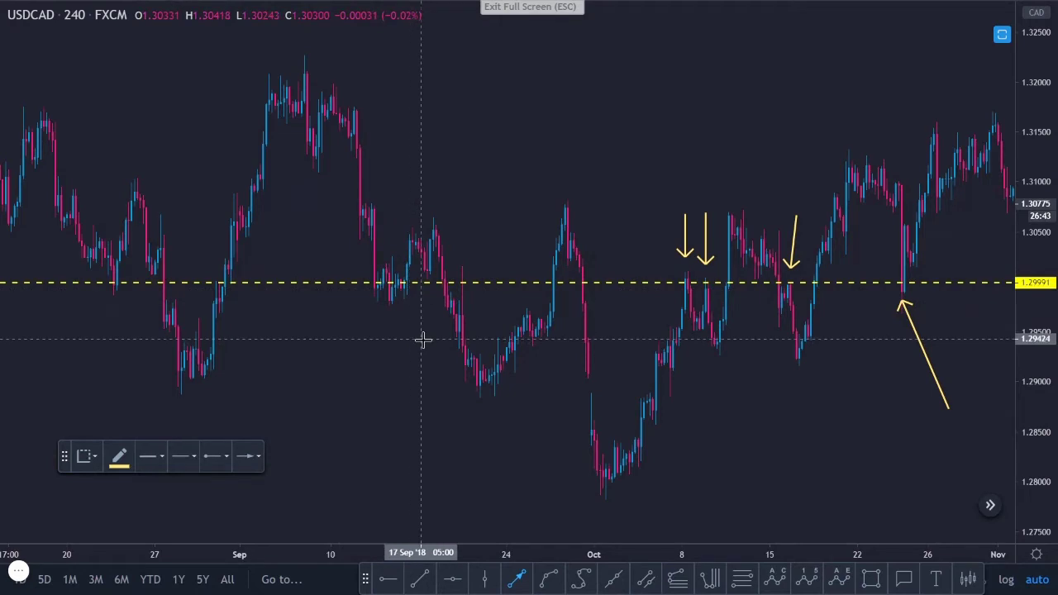
click(426, 289)
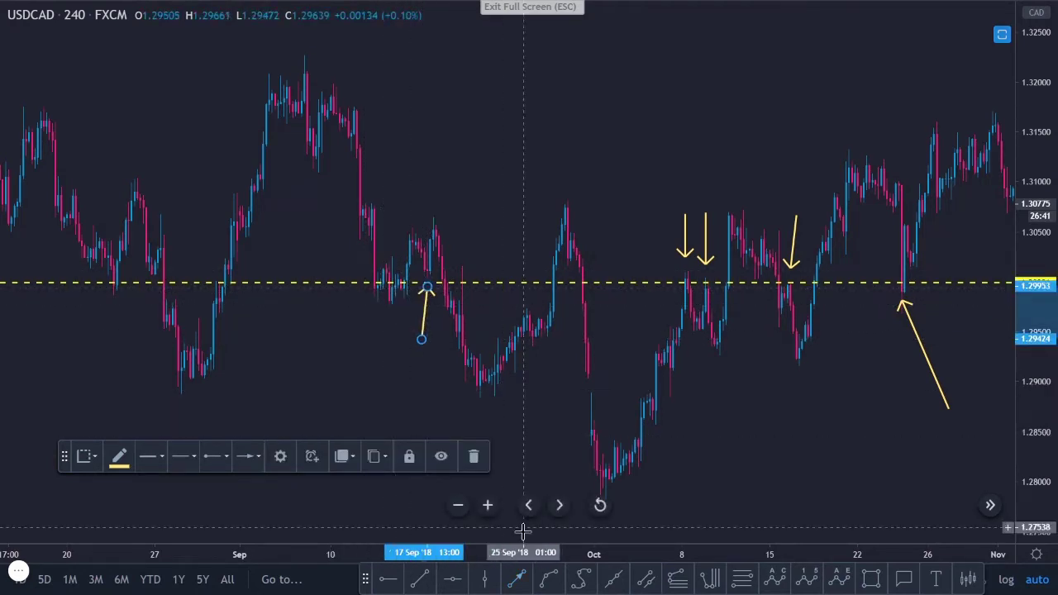
click(519, 577)
click(128, 332)
click(120, 290)
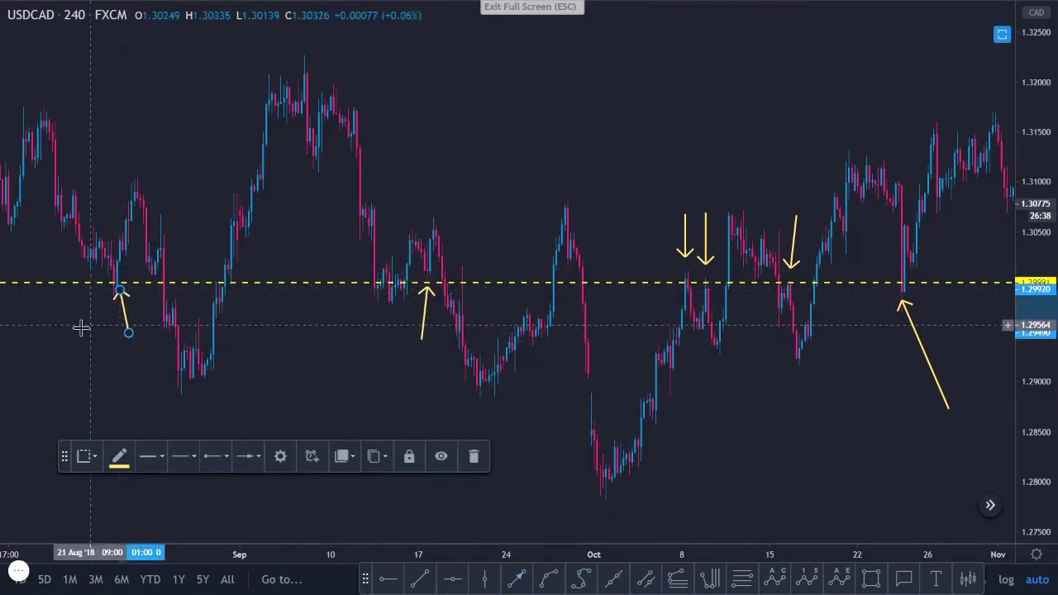
- Draw a short downward arrow at the dashed line where price pauses around 30 August 2018
click(516, 579)
click(215, 254)
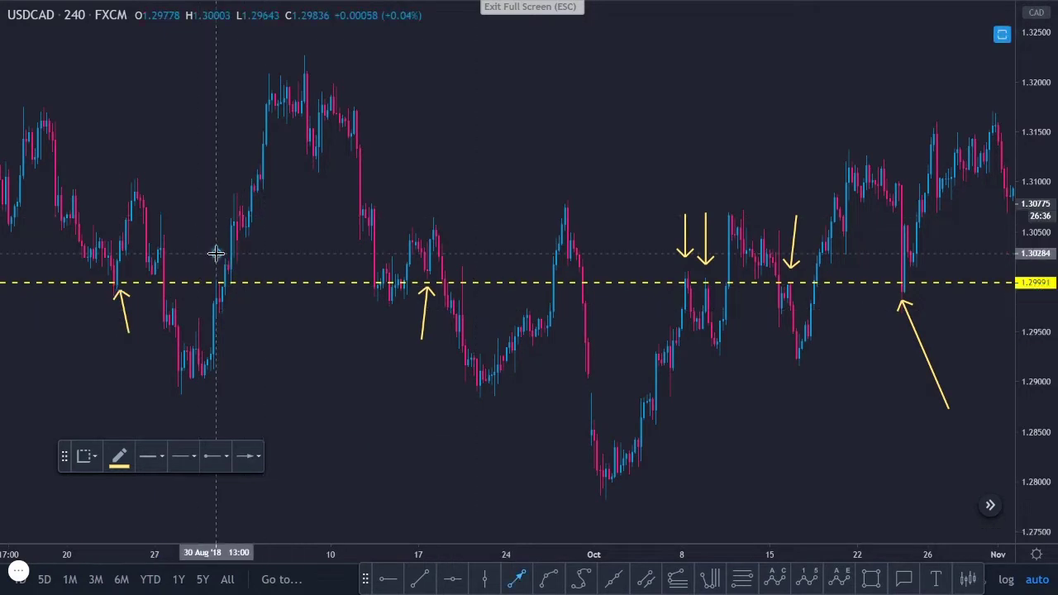
click(216, 275)
click(267, 352)
- Draw an upward arrow marking the low just above the dashed line around 9 August 2018
drag(81, 363, 552, 363)
drag(213, 379, 313, 387)
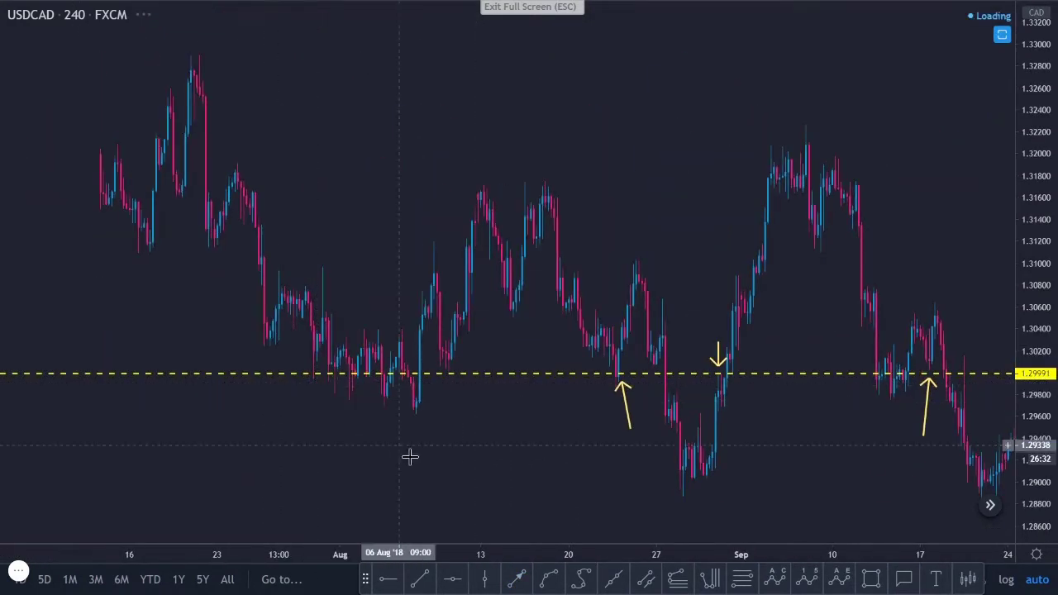
click(511, 577)
click(466, 432)
click(449, 382)
- Draw three upward arrows marking the lows at the dashed line between about 30 July and 2 August 2018
click(288, 416)
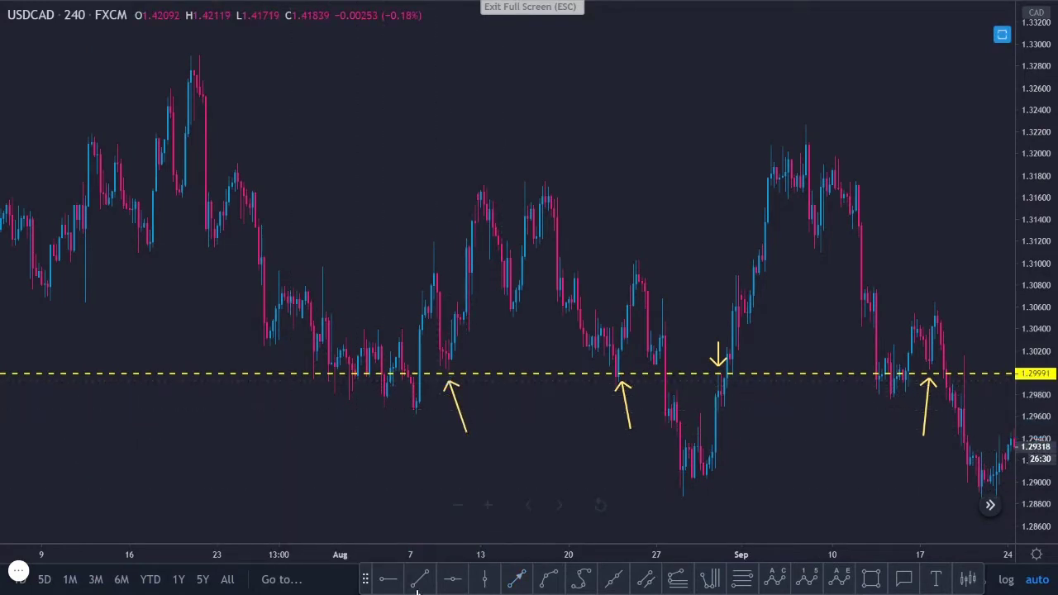
click(527, 583)
click(285, 412)
click(307, 382)
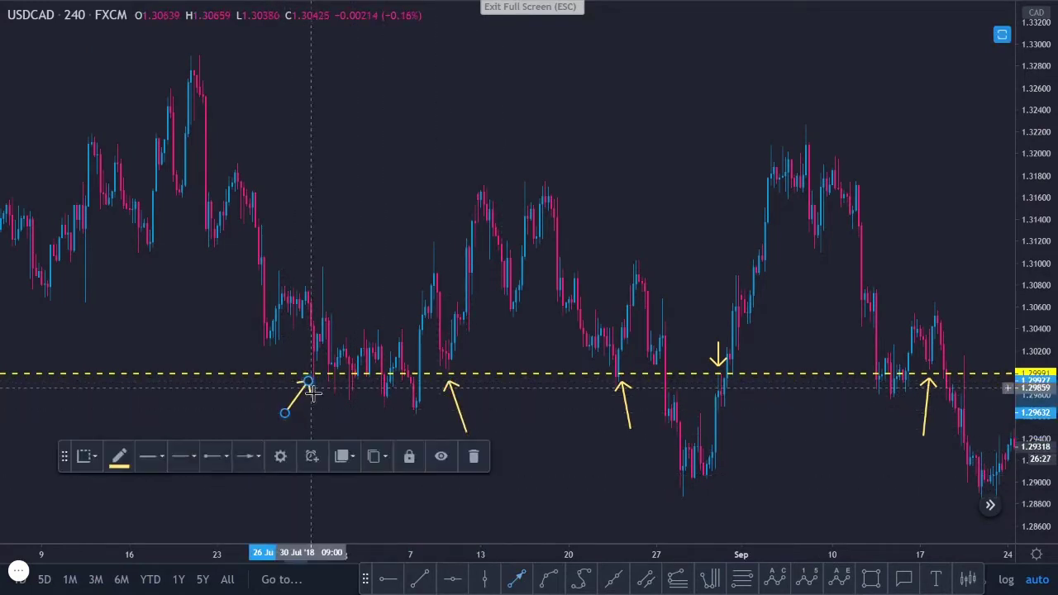
click(512, 582)
click(326, 419)
click(328, 382)
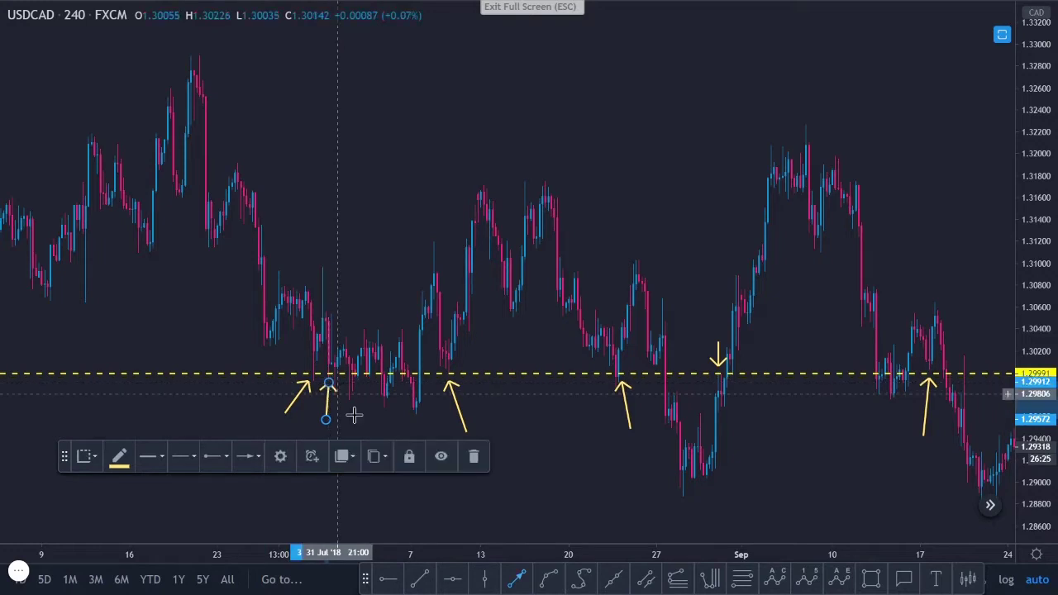
click(514, 578)
click(355, 385)
click(217, 401)
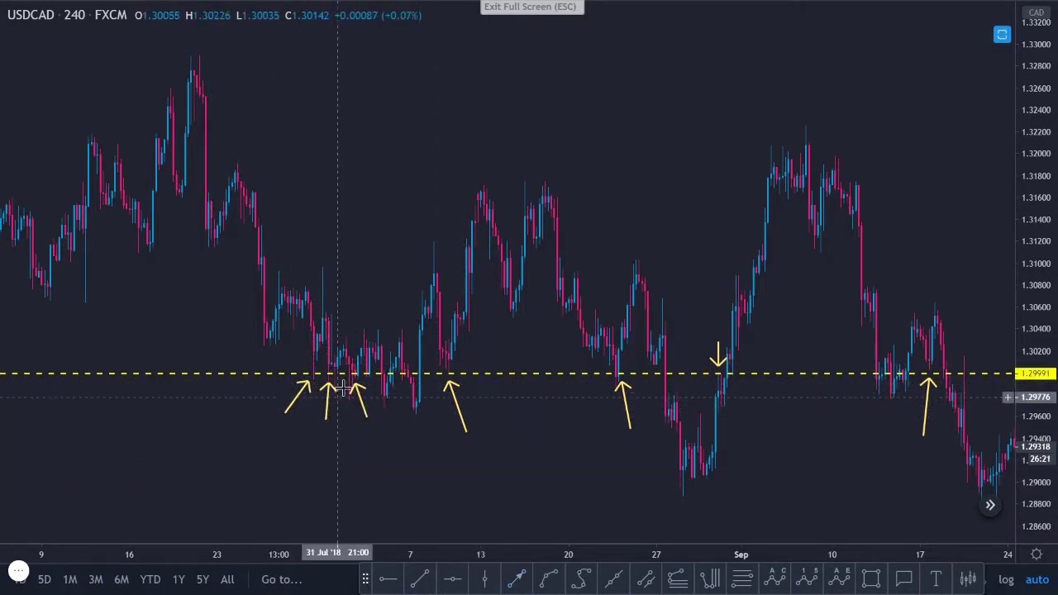
- Draw two downward arrows marking the early June 2018 highs that reach the dashed line
drag(168, 404, 626, 442)
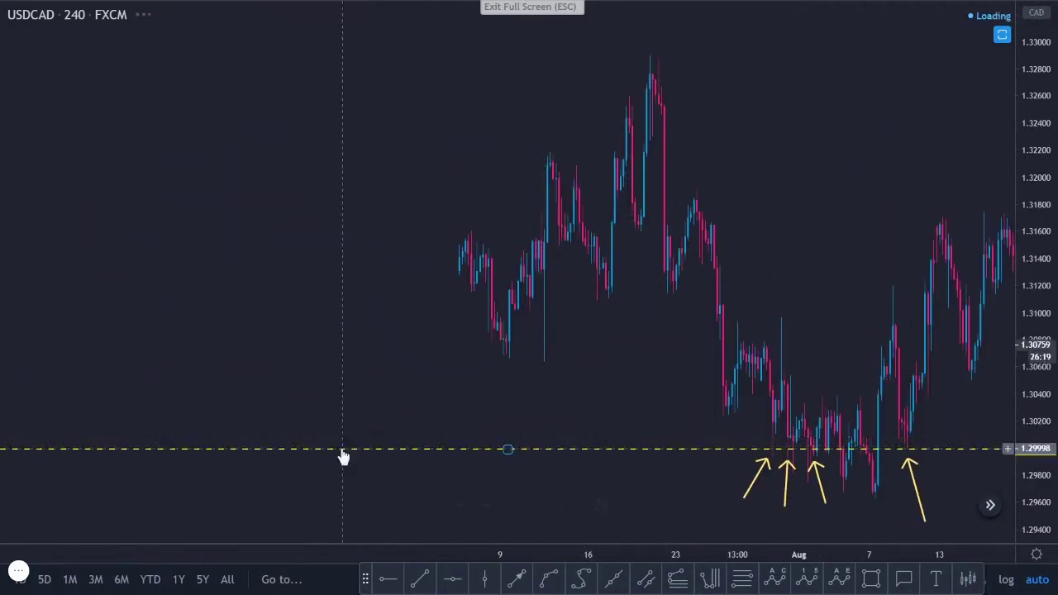
drag(263, 362, 588, 484)
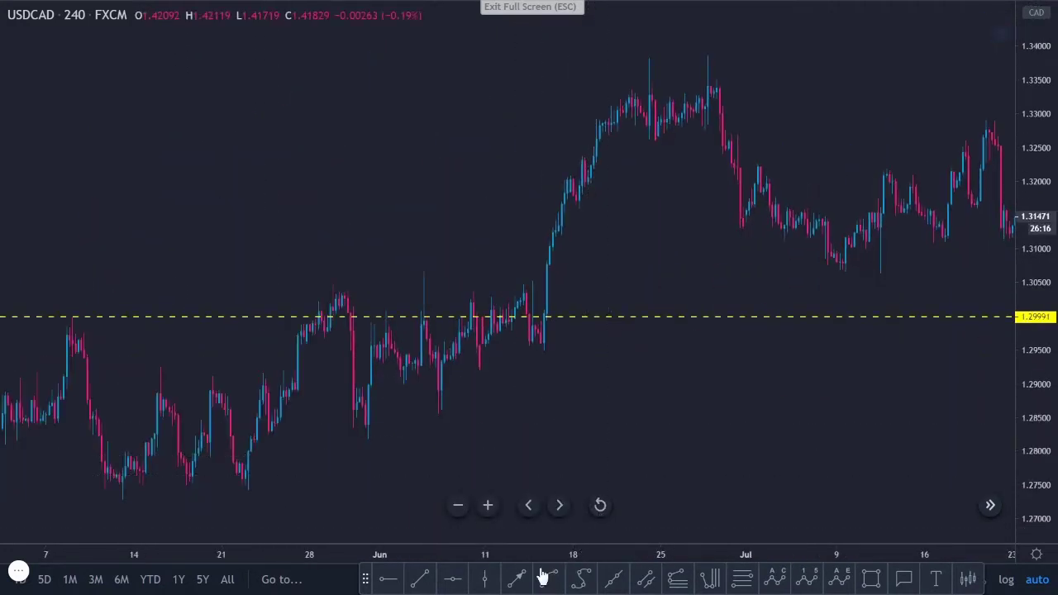
click(423, 312)
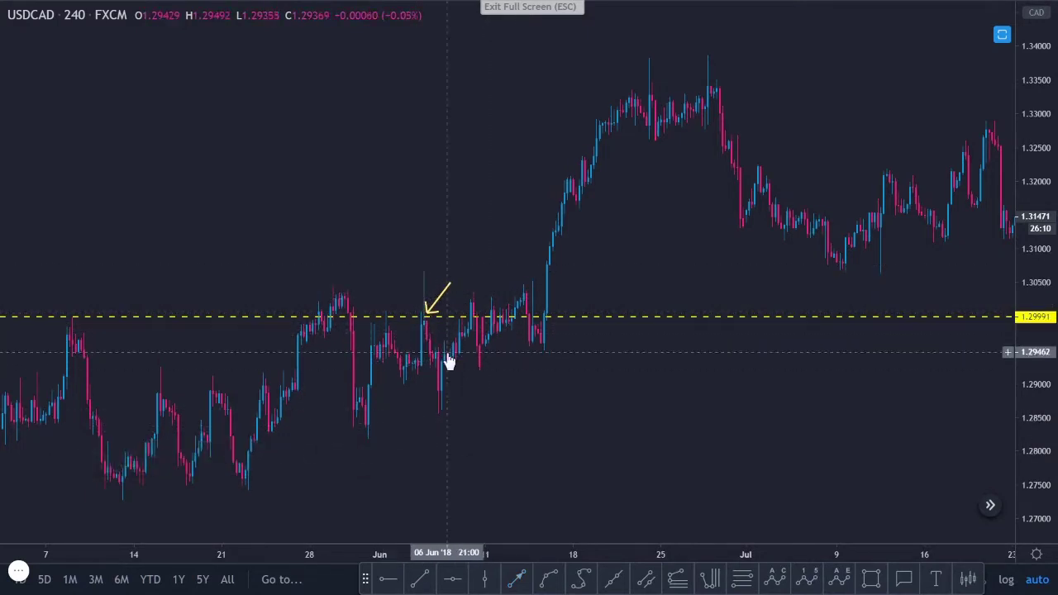
click(519, 578)
click(377, 257)
click(385, 304)
- Draw a downward arrow marking the high around 8 May 2018 just below the dashed line
mouse_move(226, 240)
mouse_down()
mouse_move(306, 240)
mouse_move(557, 491)
mouse_up()
click(519, 578)
click(414, 179)
click(396, 245)
- Draw two downward arrows marking the early March 2018 highs that touch the dashed line from below
drag(235, 186, 602, 190)
drag(169, 195, 491, 208)
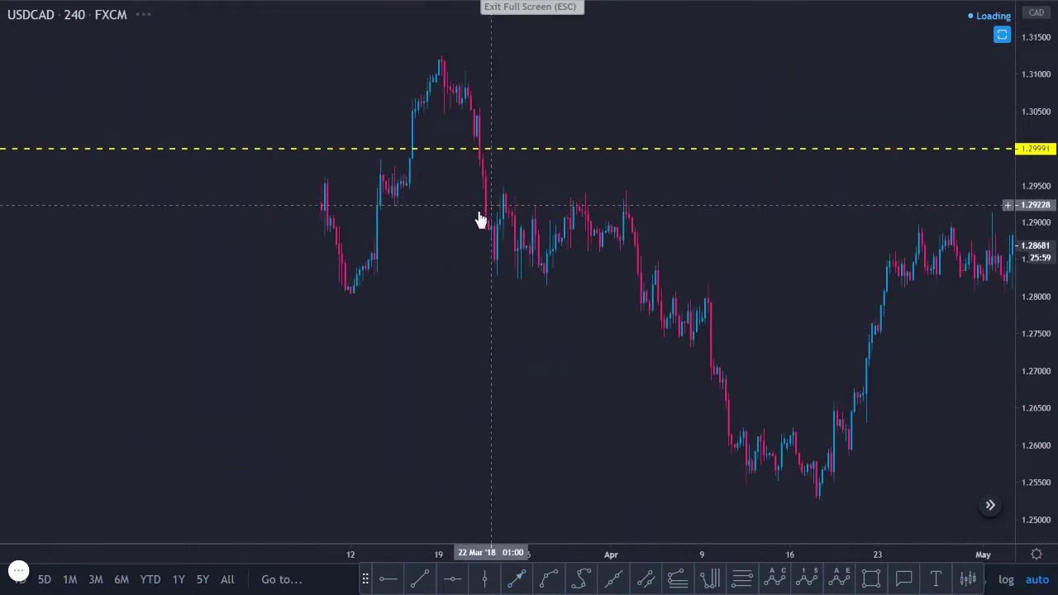
drag(286, 244, 373, 243)
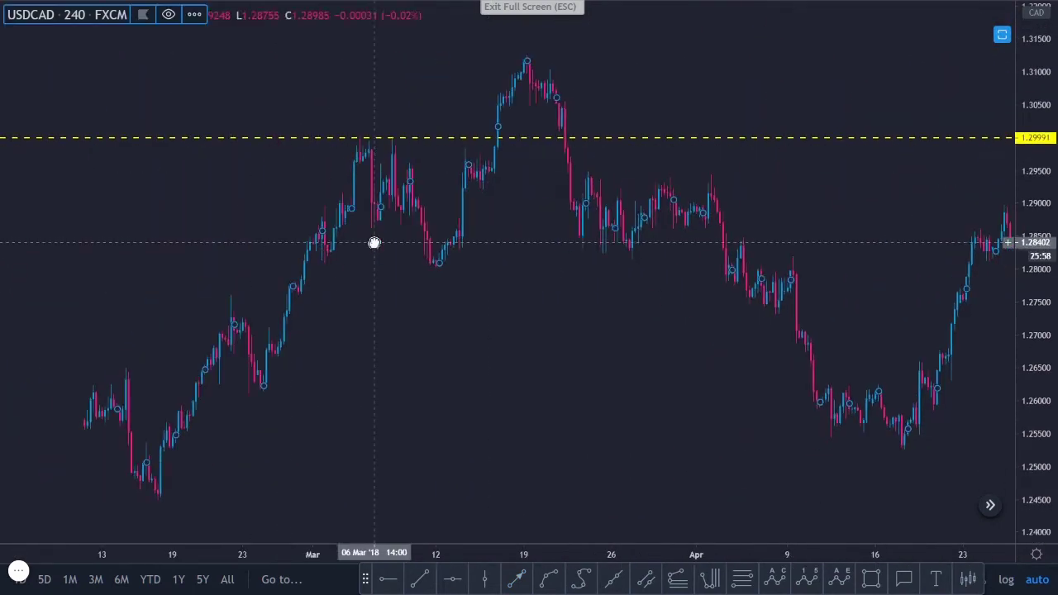
click(514, 577)
click(363, 72)
click(362, 120)
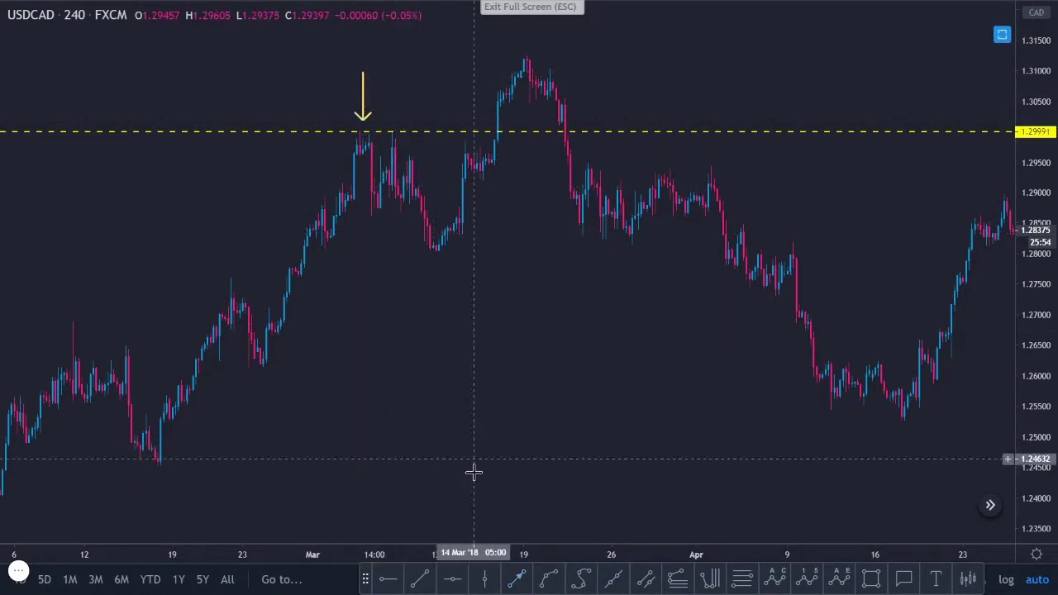
click(514, 580)
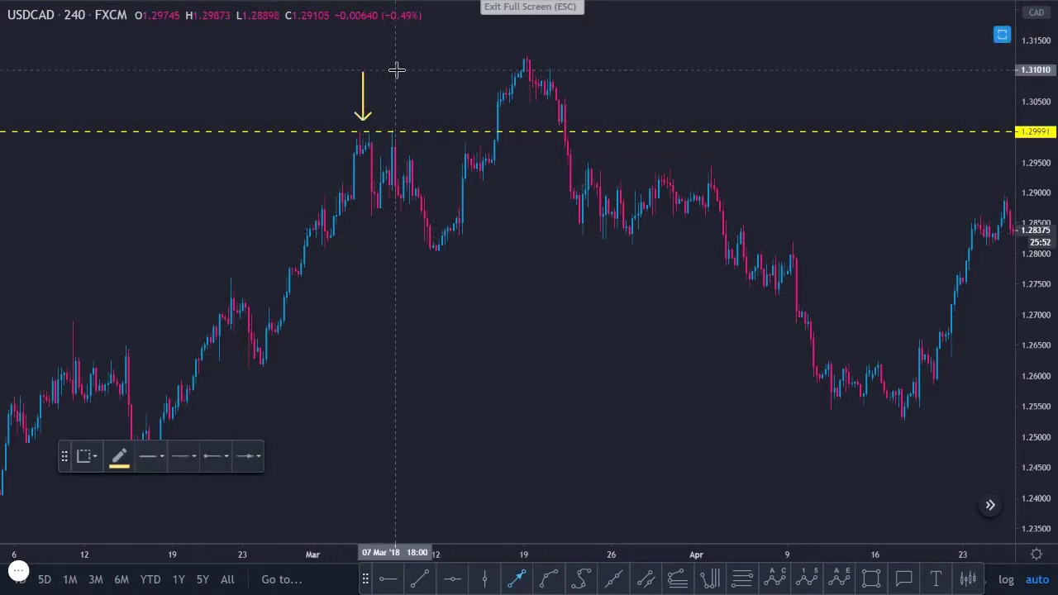
click(393, 73)
click(392, 118)
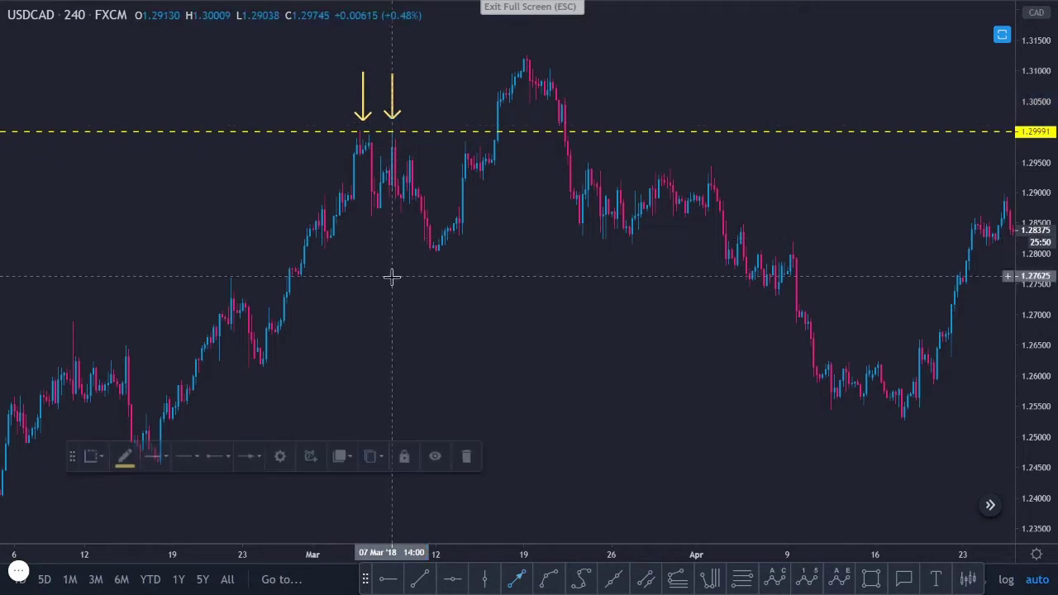
- Draw two downward arrows marking the highs that touch the dashed line in early July 2017
drag(255, 279, 678, 246)
drag(311, 259, 672, 229)
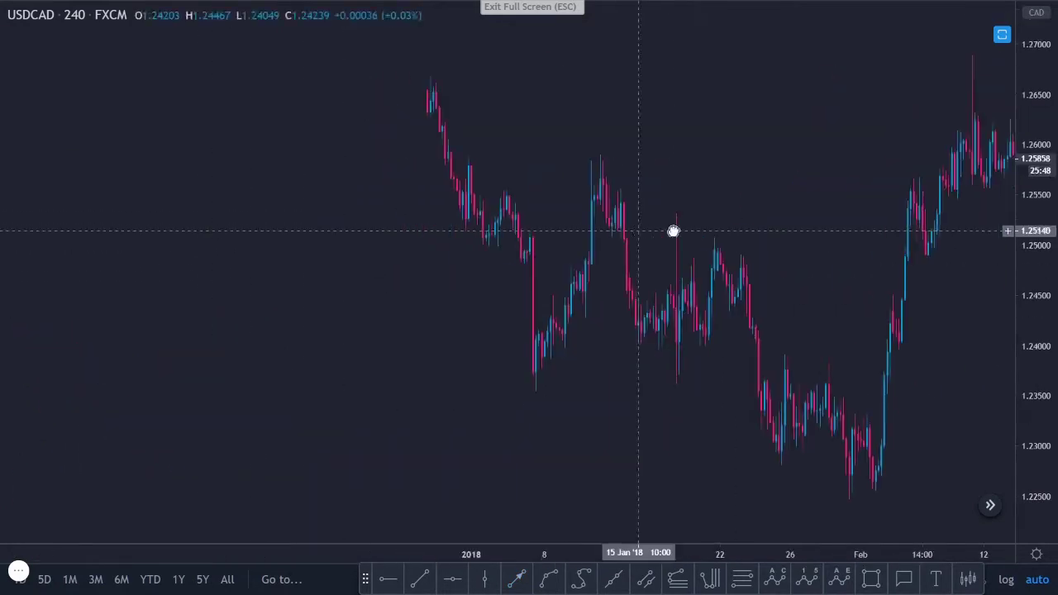
drag(274, 195, 603, 263)
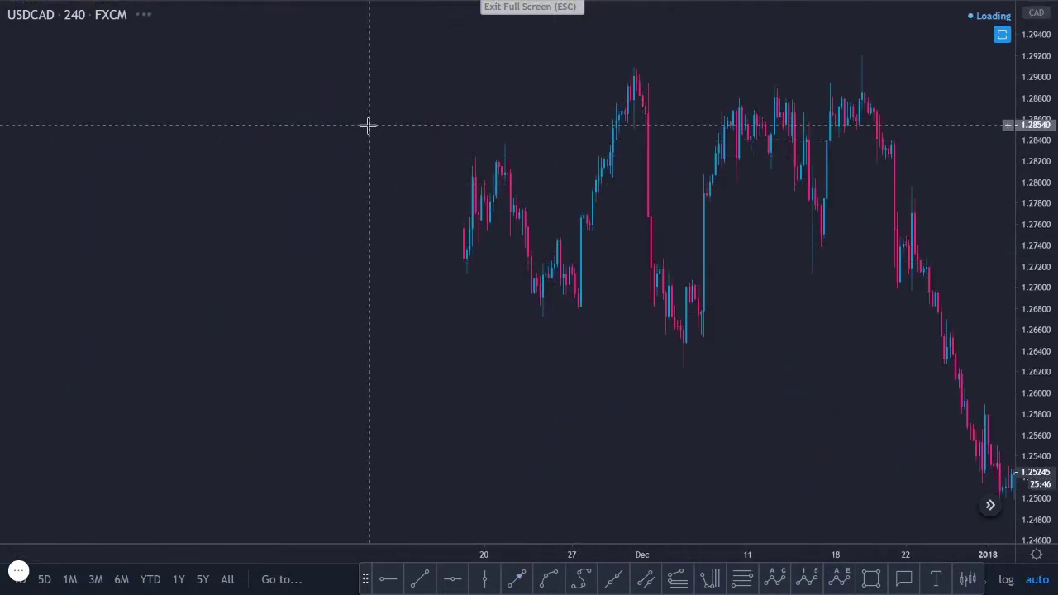
drag(366, 132, 892, 181)
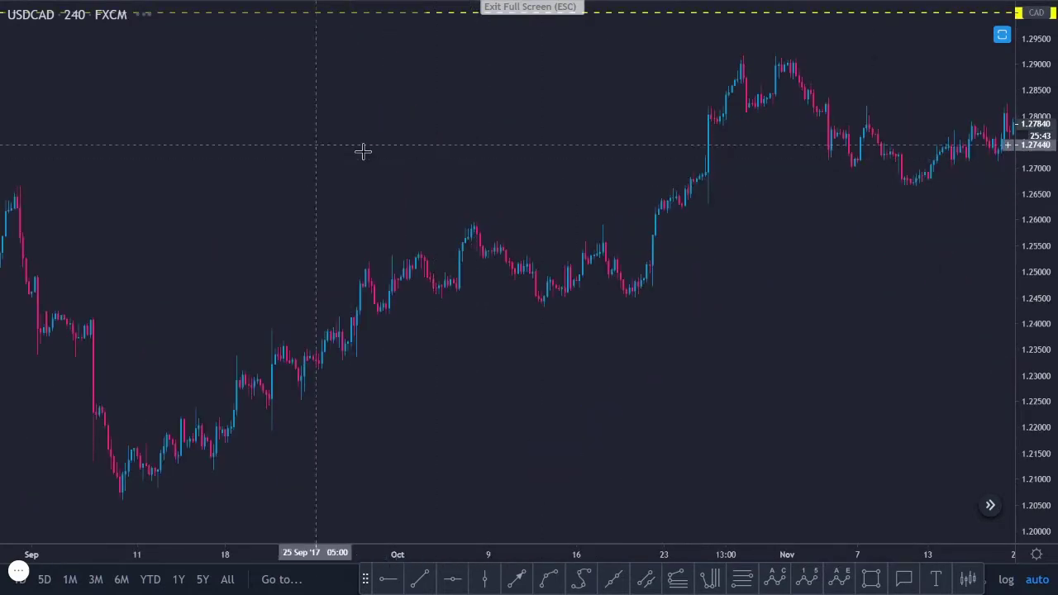
drag(316, 145, 687, 149)
drag(323, 141, 810, 136)
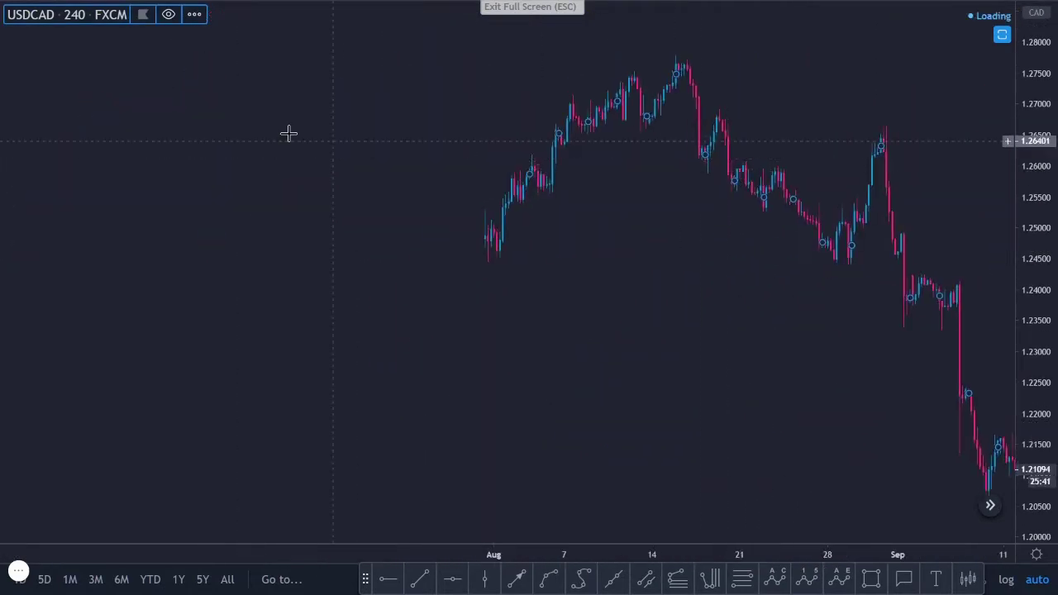
drag(232, 124, 451, 126)
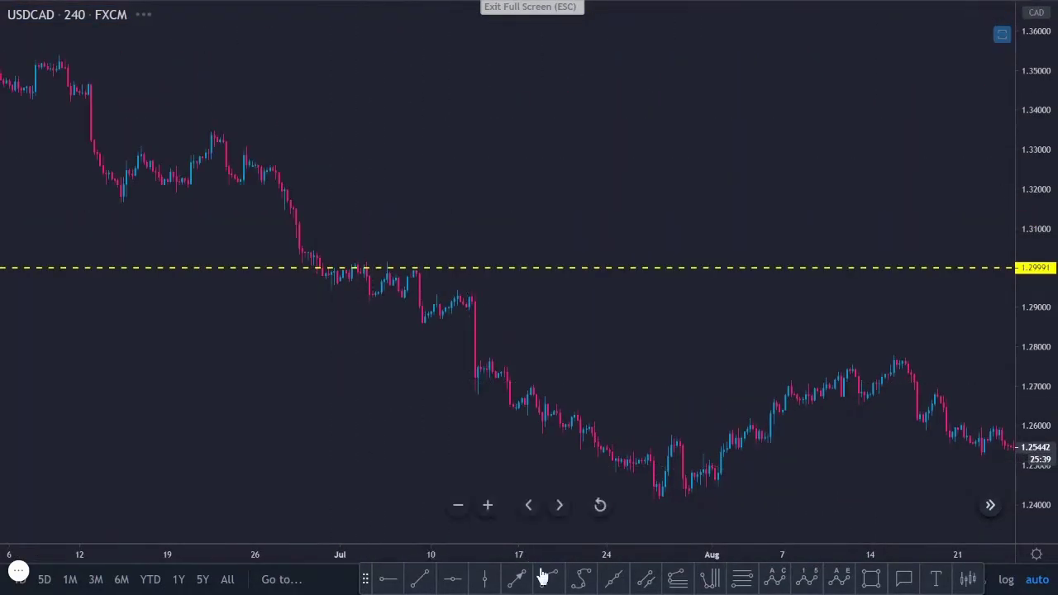
click(514, 581)
click(416, 238)
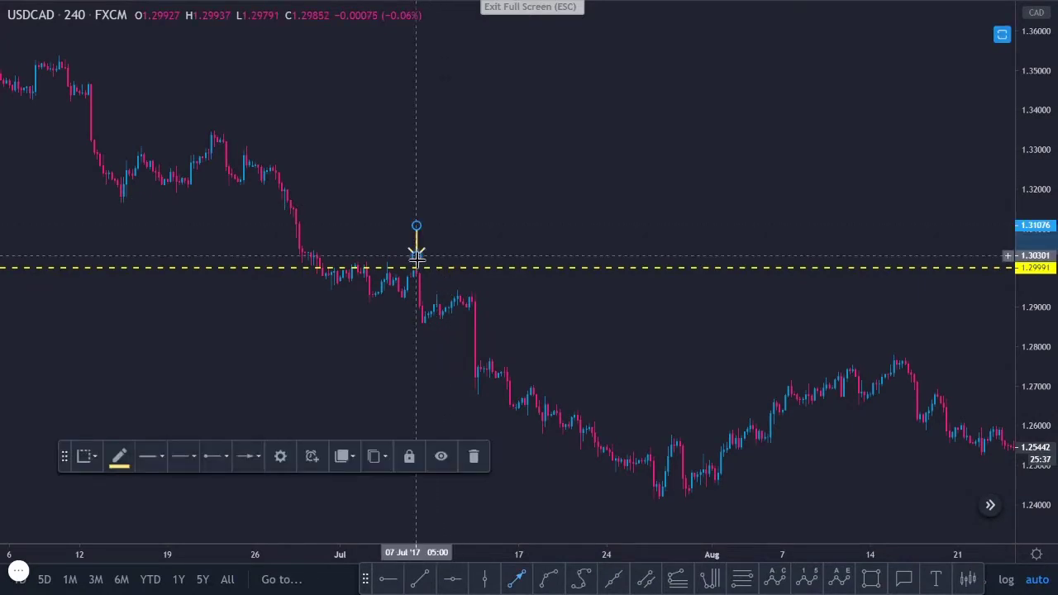
click(517, 582)
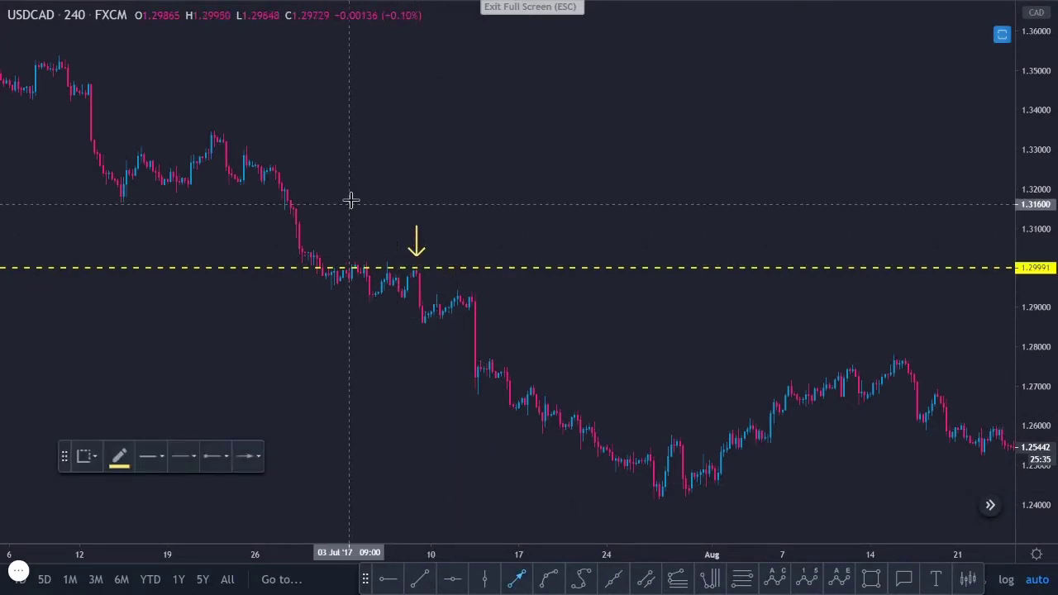
drag(358, 207, 358, 258)
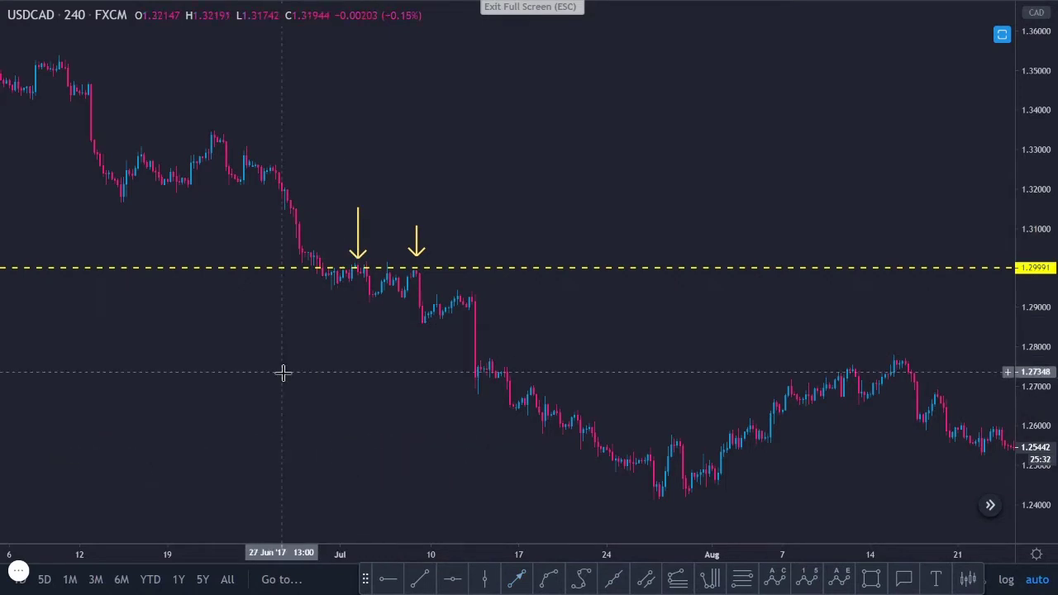
- Mark the lows at the dashed line around 31 January and early February 2017 with arrows
scroll(278, 373, left, 10)
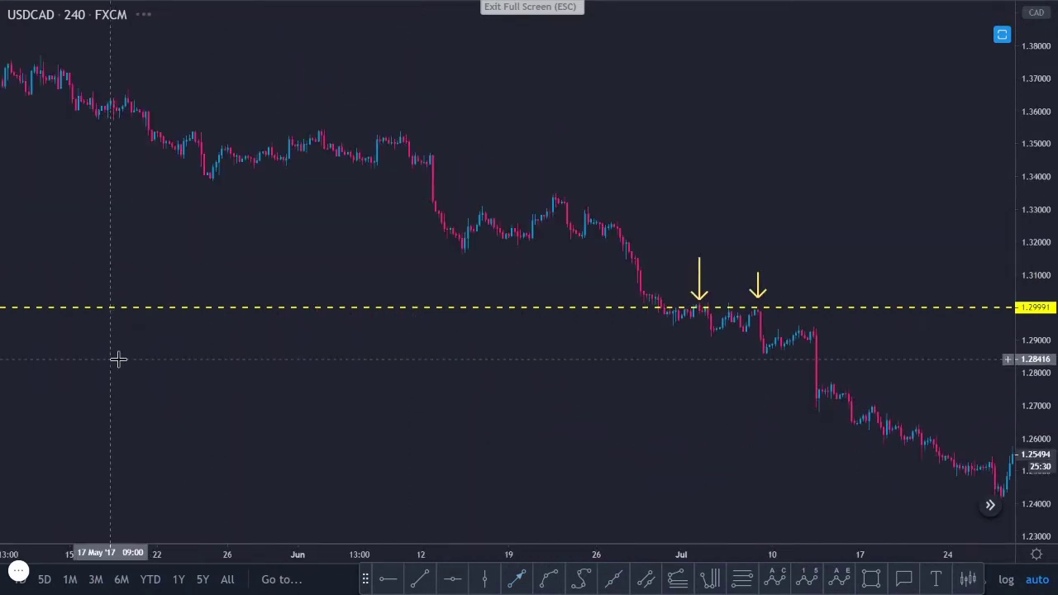
scroll(234, 382, left, 15)
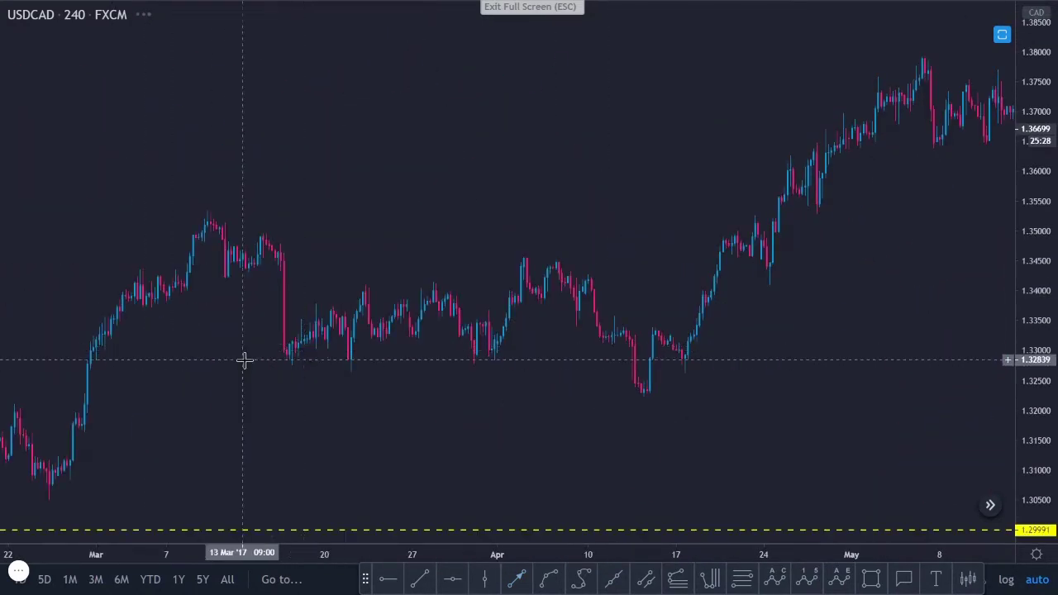
drag(269, 347, 561, 331)
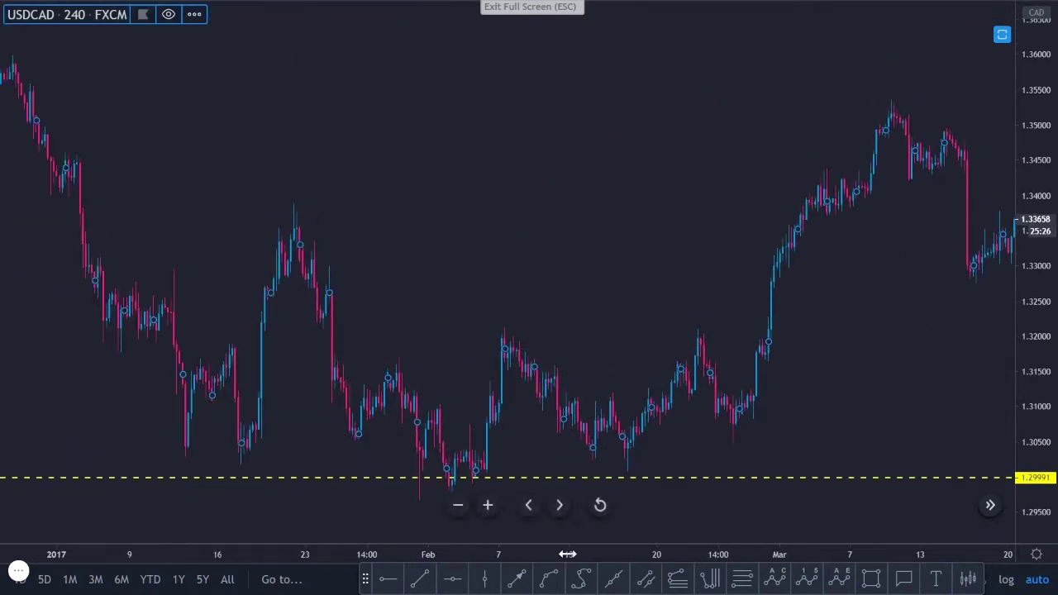
click(518, 580)
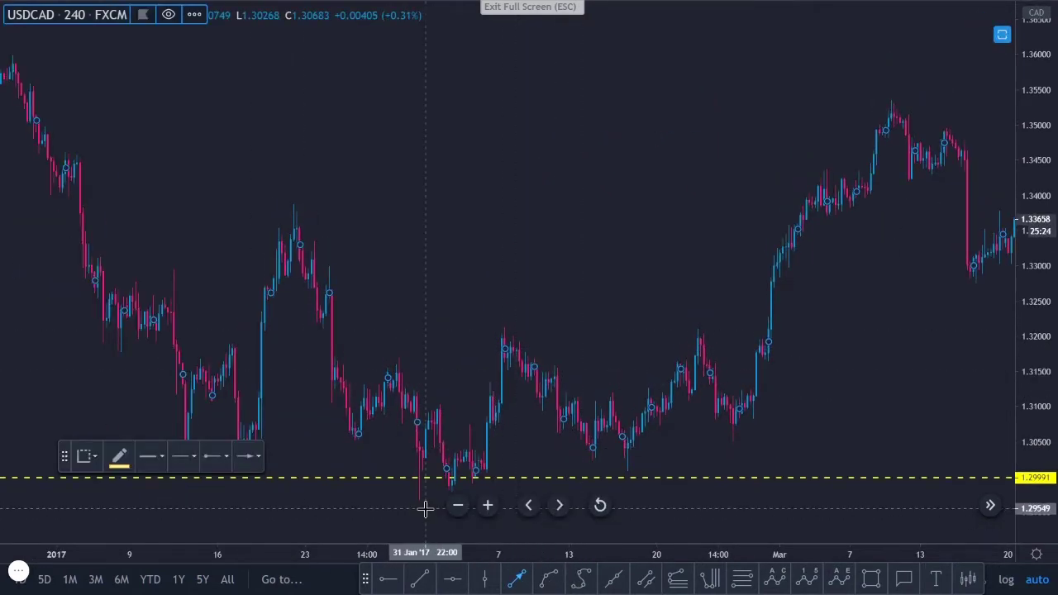
click(468, 483)
click(383, 503)
click(385, 510)
click(417, 478)
click(310, 507)
- Draw upward arrows marking the lows that touch the dashed line around 22 September and 20 October 2016
drag(141, 354, 645, 312)
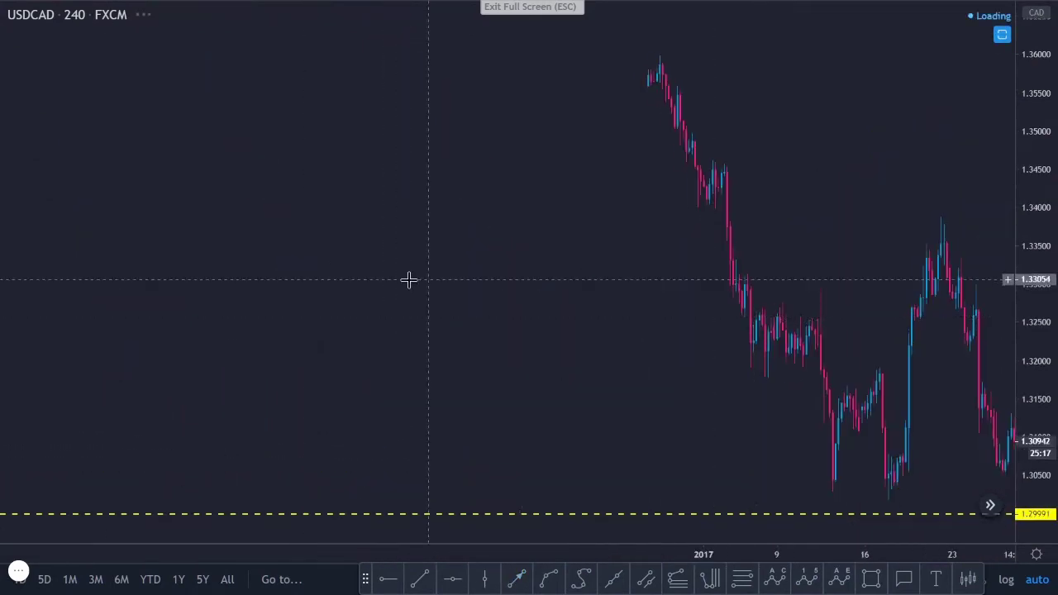
drag(333, 279, 714, 264)
drag(298, 326, 699, 319)
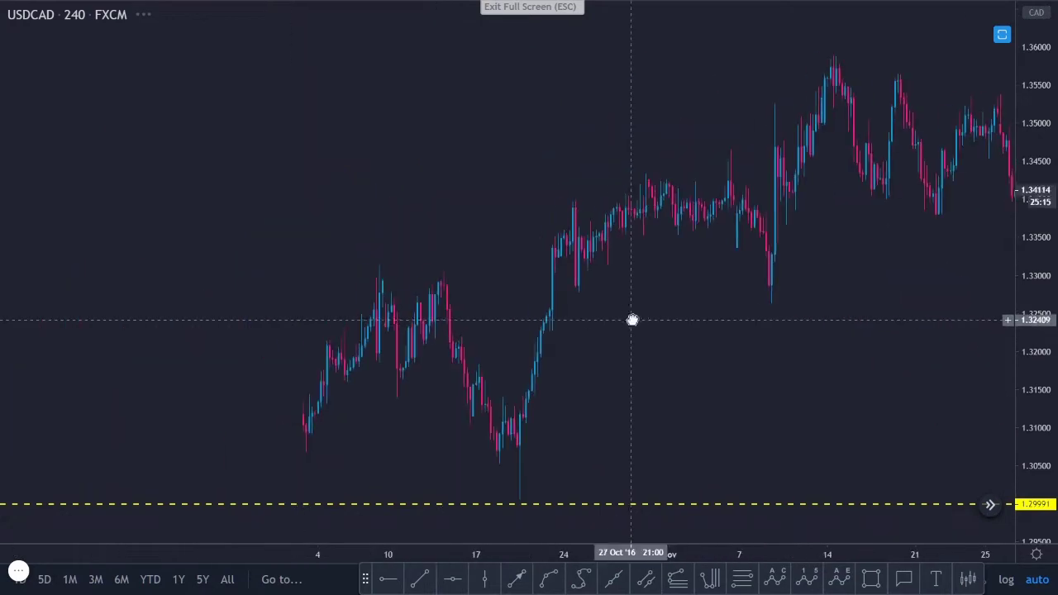
drag(442, 375, 599, 482)
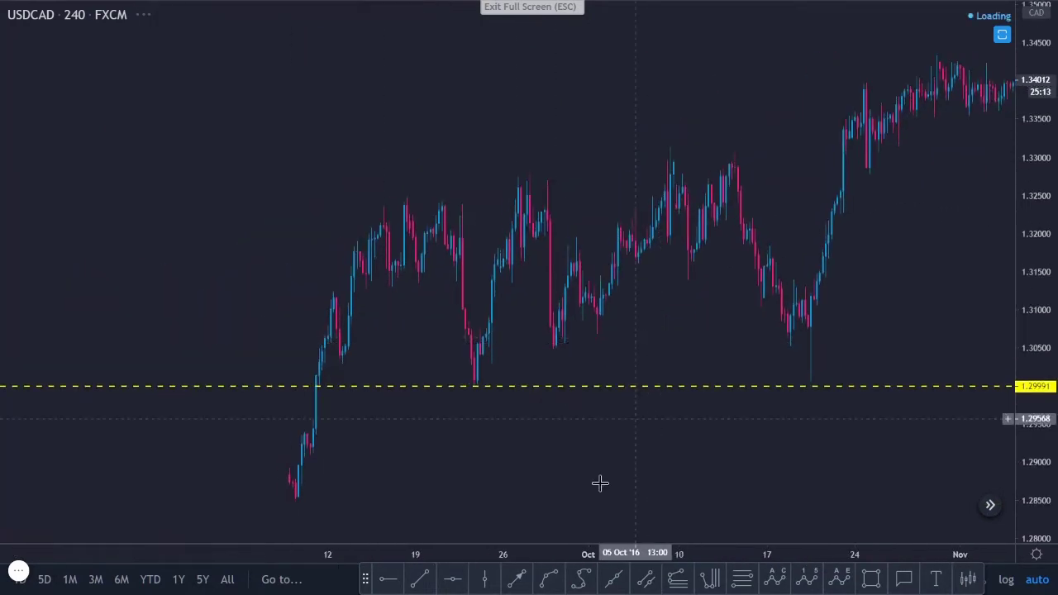
click(516, 579)
drag(479, 345, 490, 352)
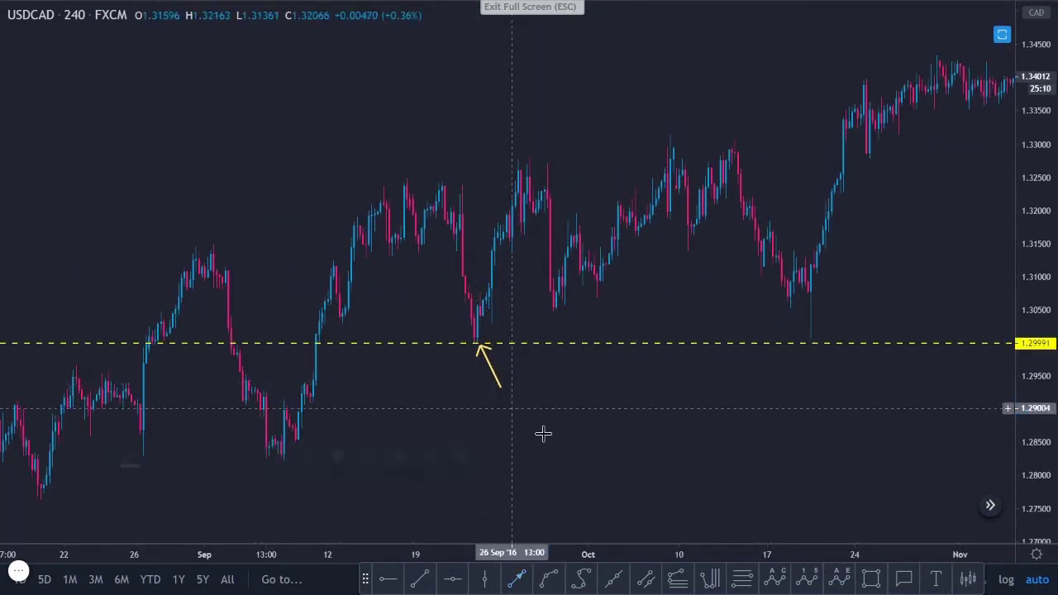
click(517, 580)
drag(810, 343, 803, 380)
- Draw three upward arrows marking the 29 July, 4 August and 10 August 2016 lows at the dashed line
drag(378, 440, 529, 434)
scroll(254, 257, left, 5)
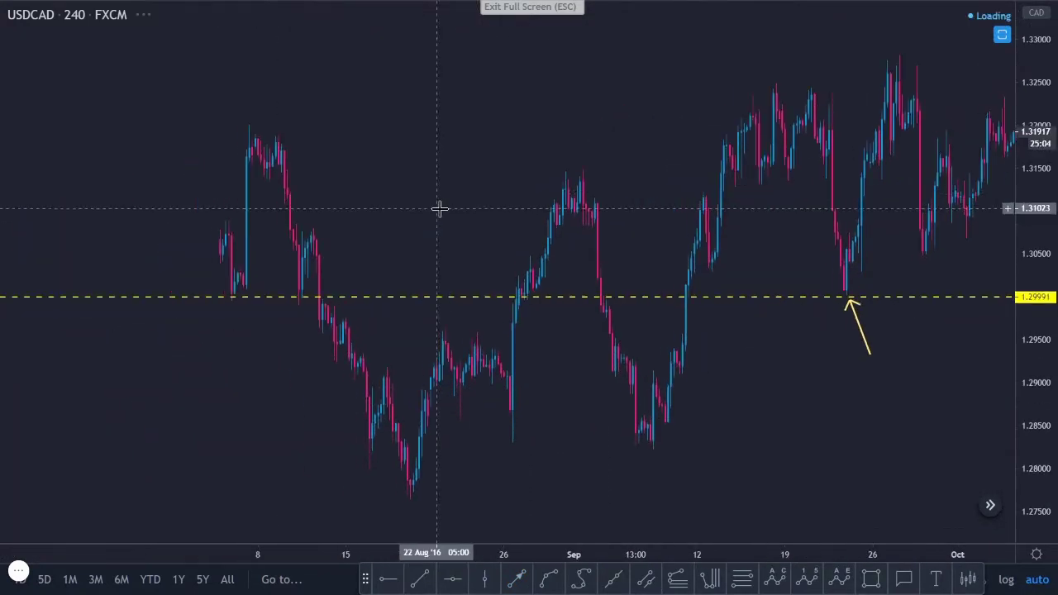
drag(285, 342, 298, 302)
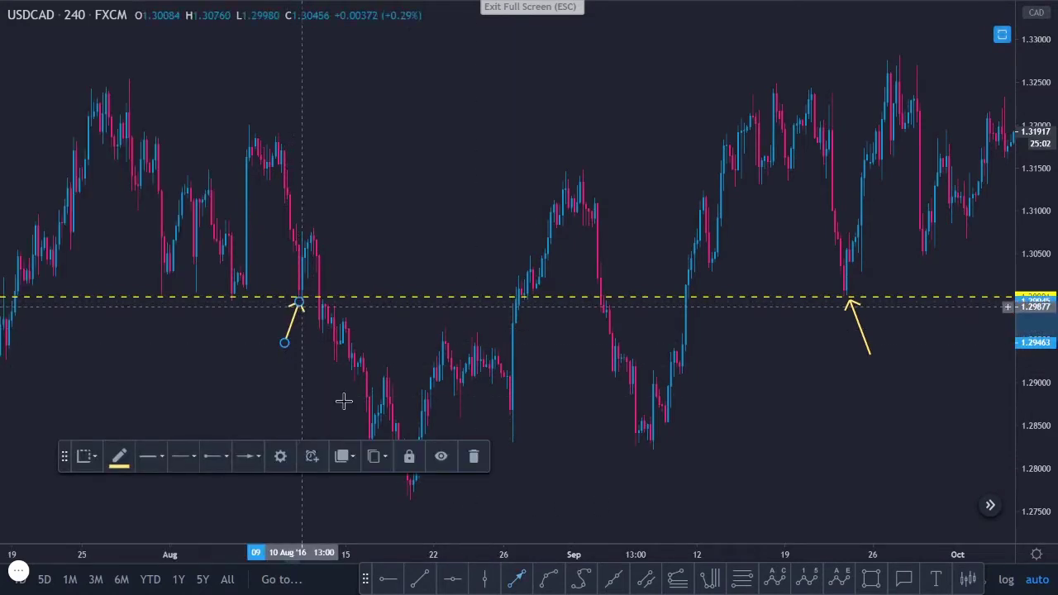
click(489, 576)
drag(231, 347, 231, 304)
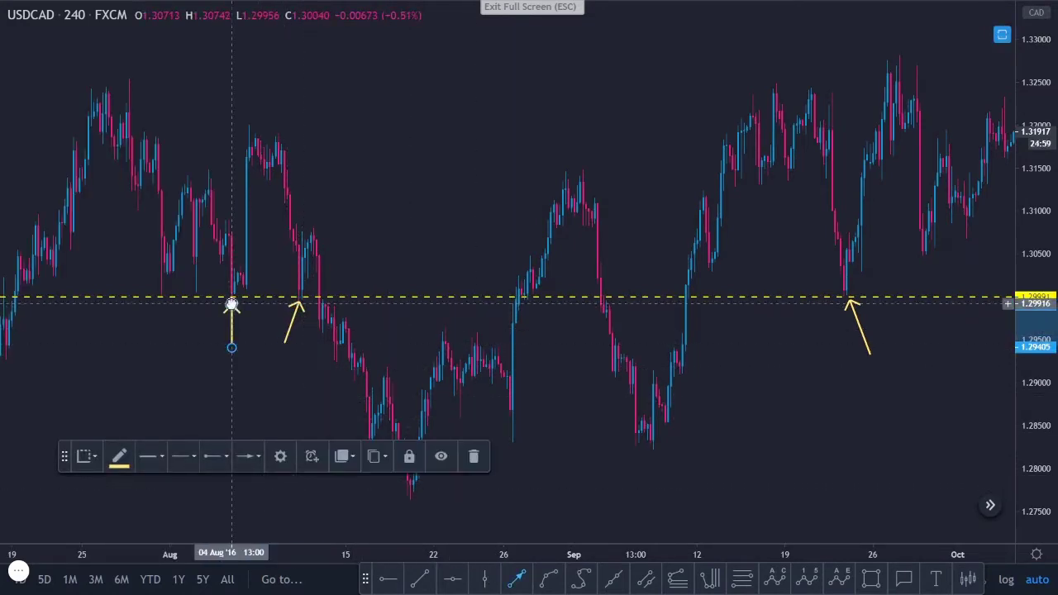
click(519, 581)
drag(154, 356, 158, 305)
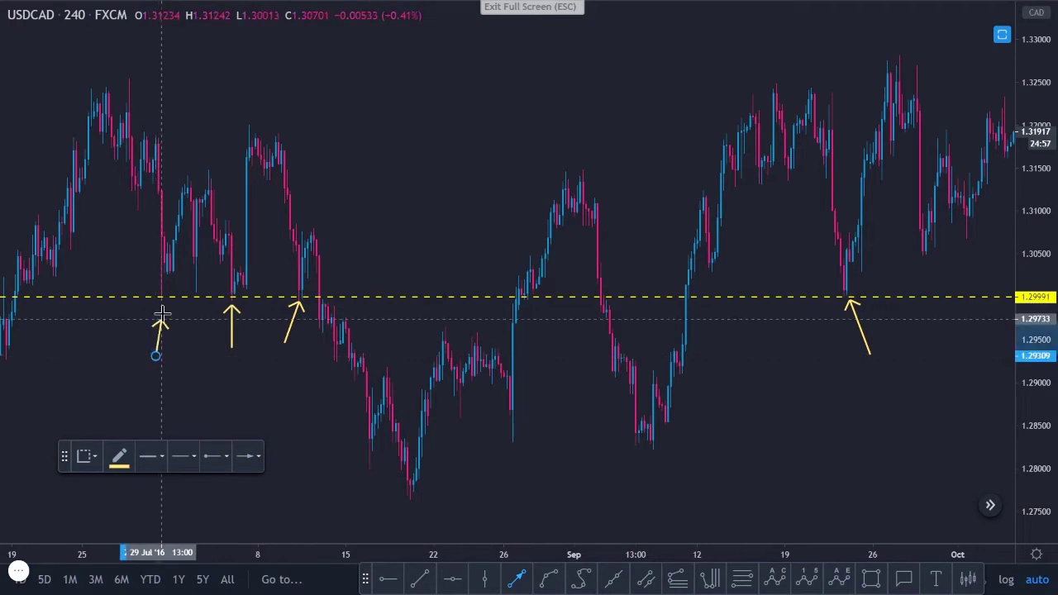
drag(108, 336, 529, 375)
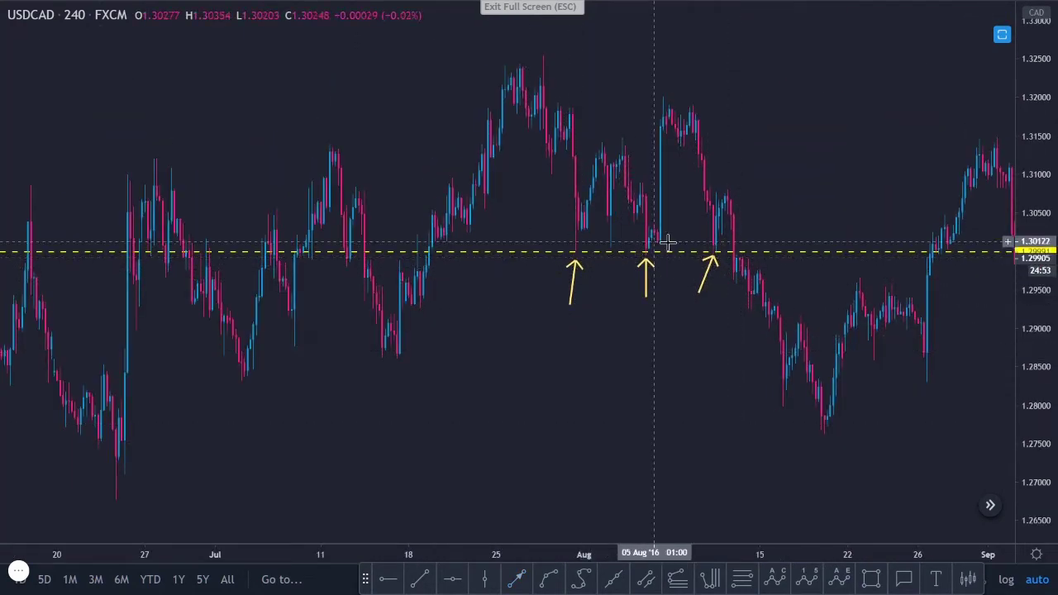
drag(606, 358, 348, 371)
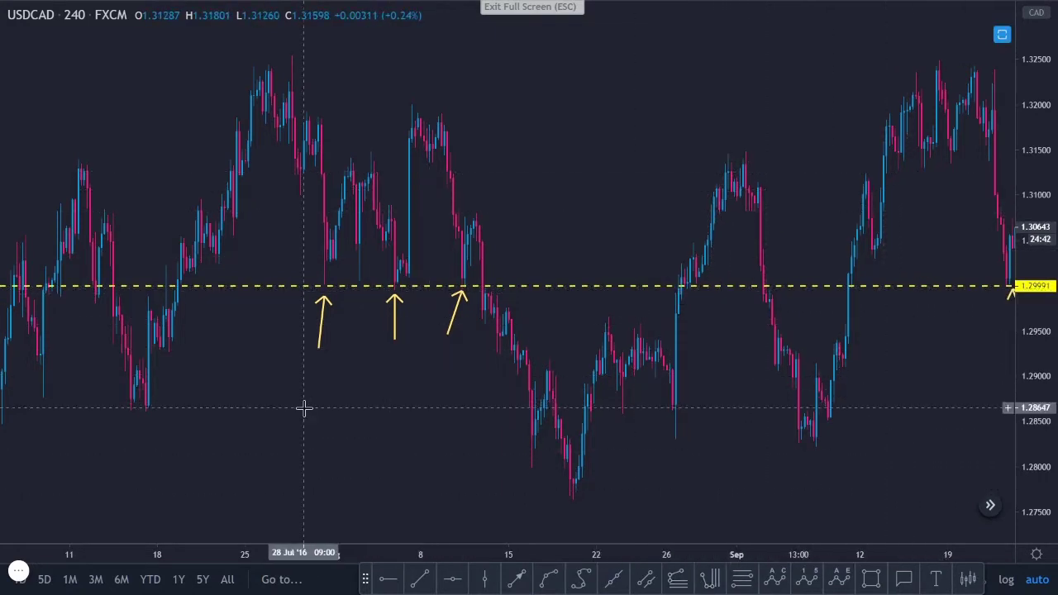
- Mark the high around 30 June 2016 with a downward arrow and the 12 July 2016 low with an upward arrow at the dashed line
drag(257, 404, 377, 405)
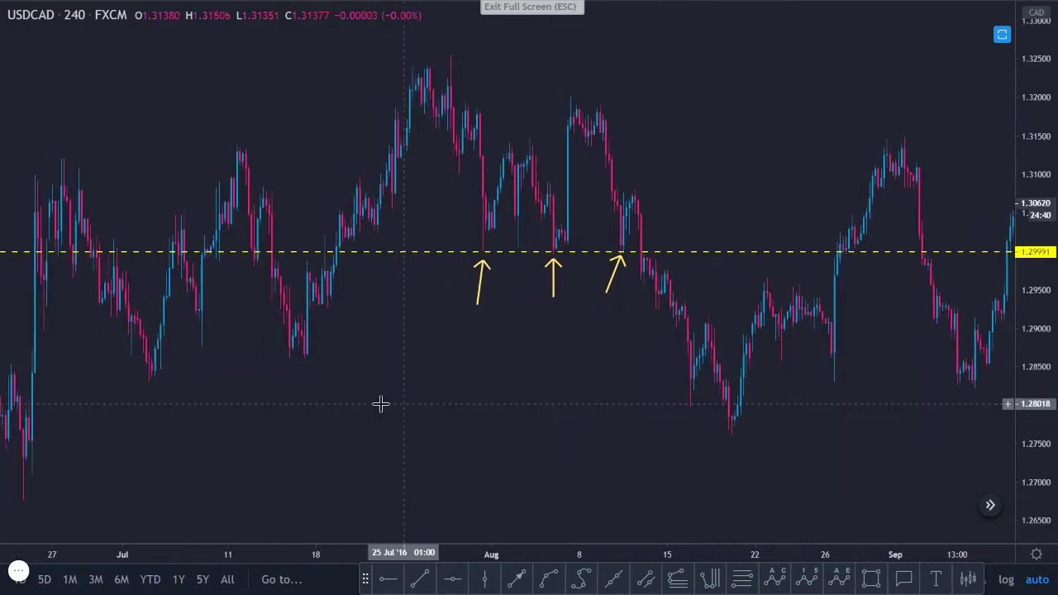
drag(269, 378, 360, 384)
click(516, 578)
click(272, 184)
click(260, 227)
click(352, 352)
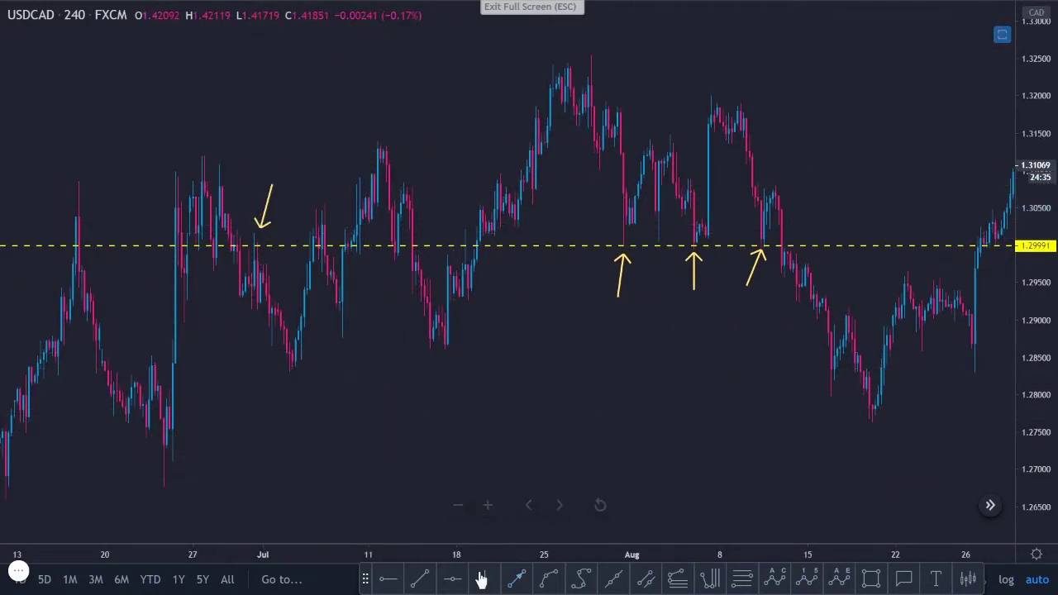
click(516, 578)
click(384, 324)
click(389, 264)
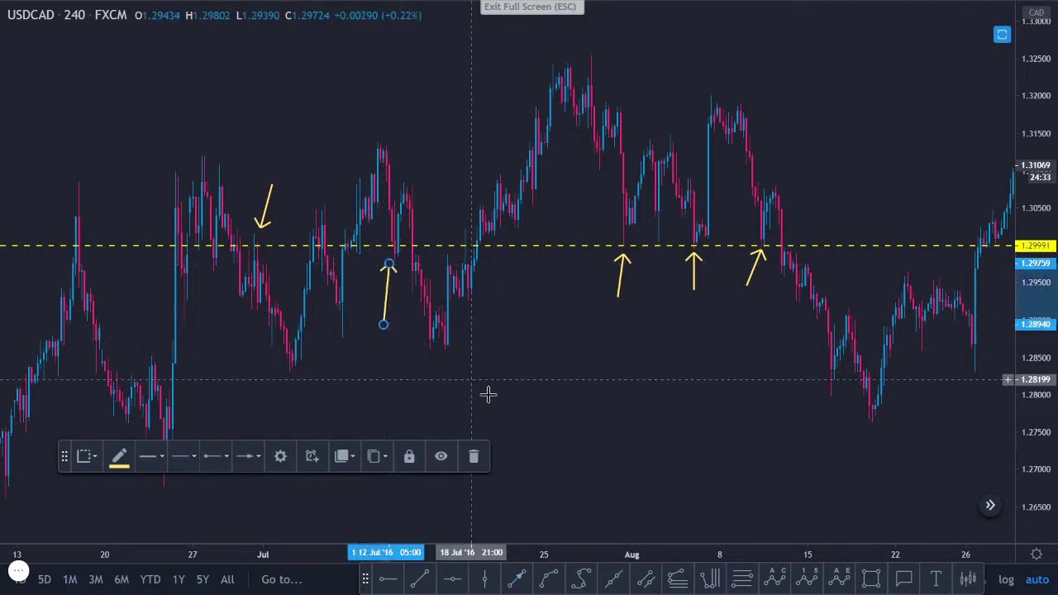
click(412, 388)
- Draw downward arrows marking the highs that touch the dashed line around 10 May and 18 April 2016
drag(286, 371, 452, 373)
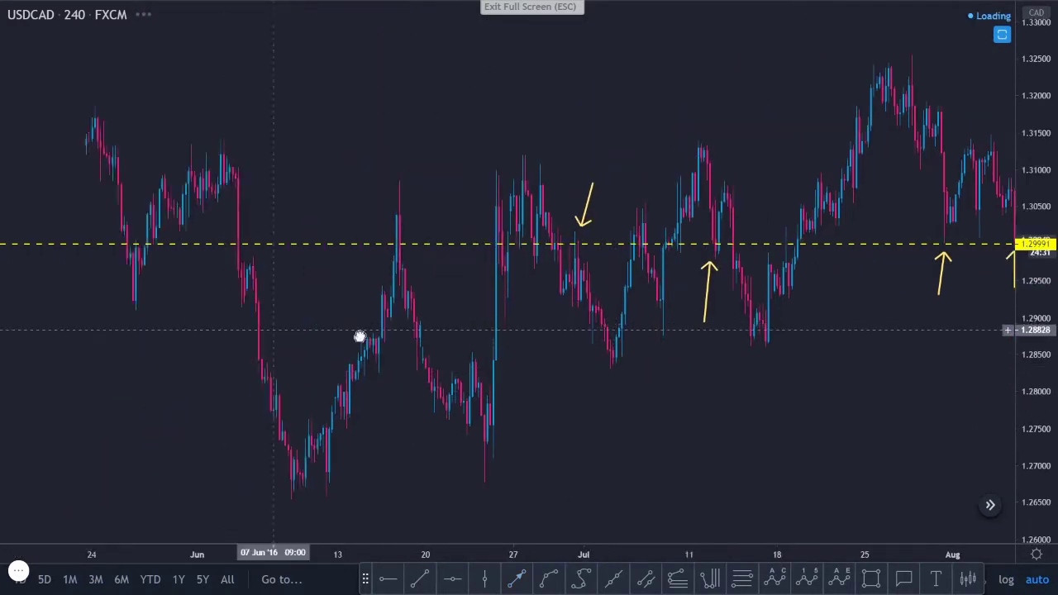
drag(359, 338, 489, 353)
drag(335, 291, 499, 291)
drag(278, 78, 278, 155)
click(151, 248)
drag(151, 248, 421, 256)
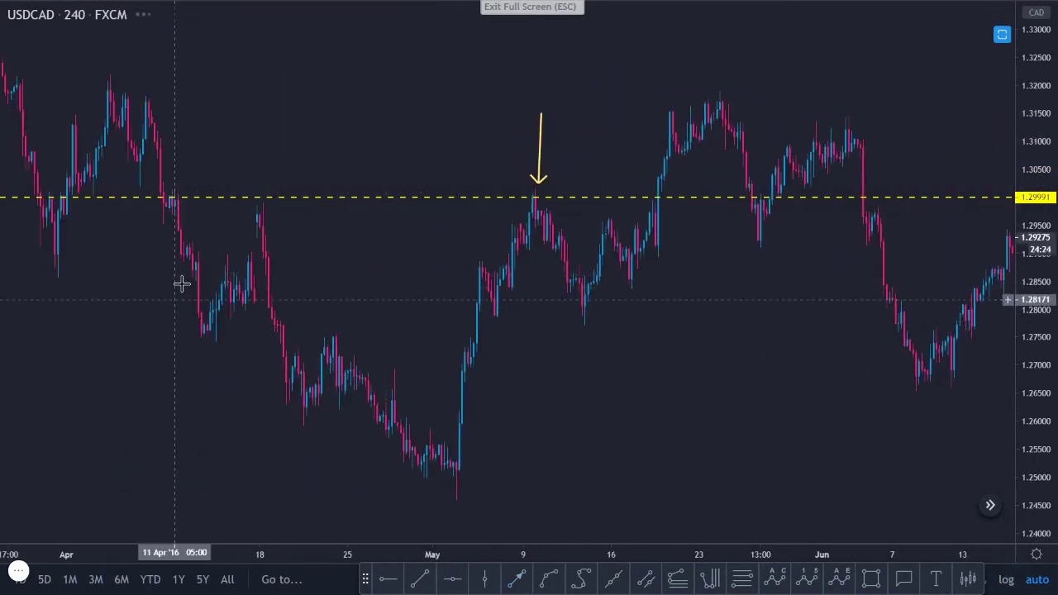
drag(113, 266, 479, 355)
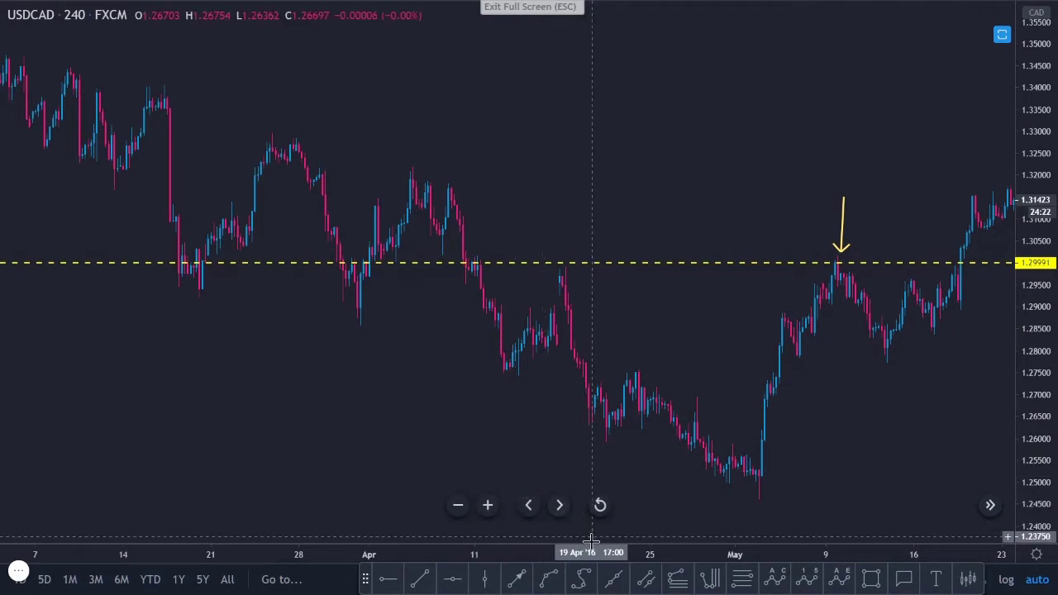
click(514, 579)
drag(552, 219, 566, 251)
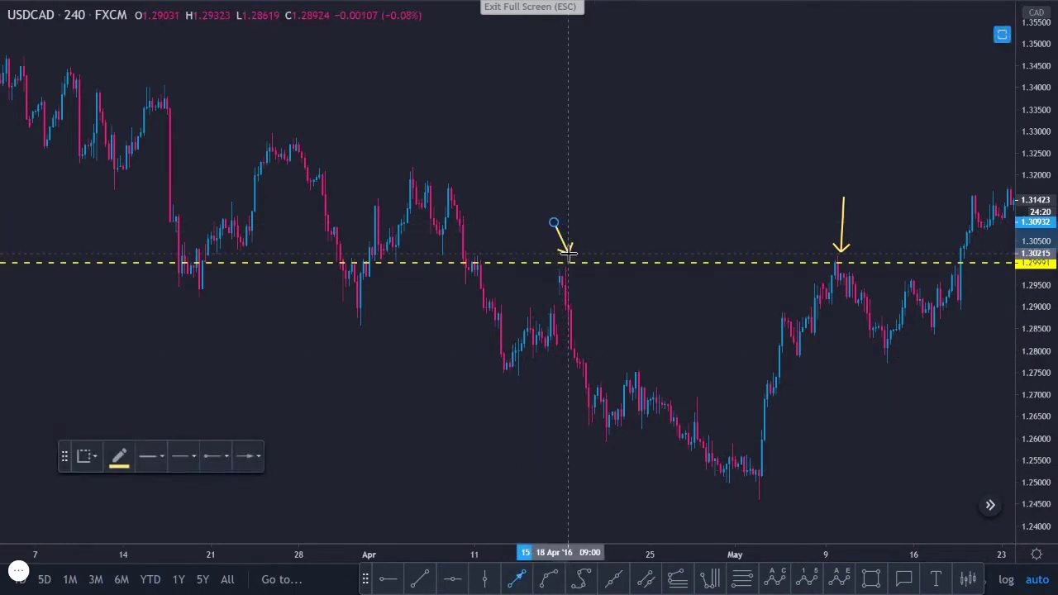
- Draw an upward arrow marking the early October 2015 low at the dashed line
drag(302, 338, 592, 347)
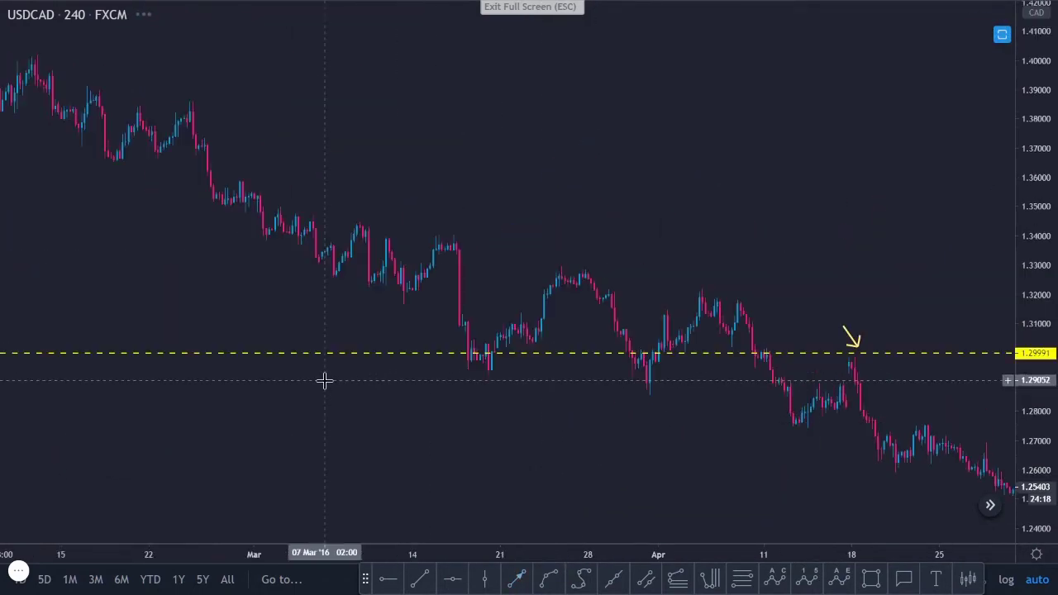
drag(210, 392, 730, 387)
drag(240, 328, 802, 314)
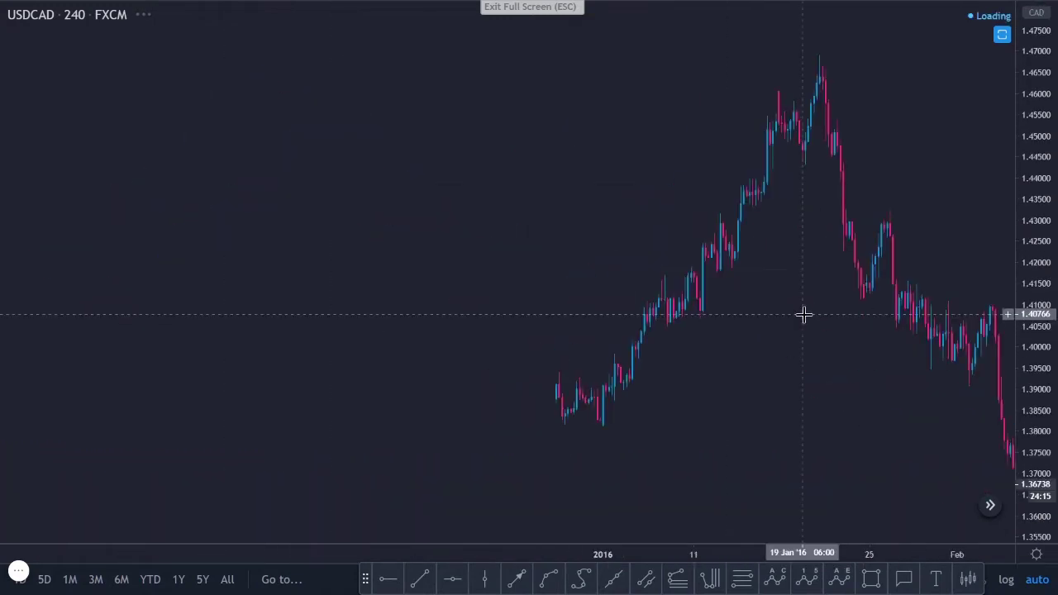
drag(399, 392, 808, 374)
drag(304, 357, 670, 311)
drag(375, 278, 610, 353)
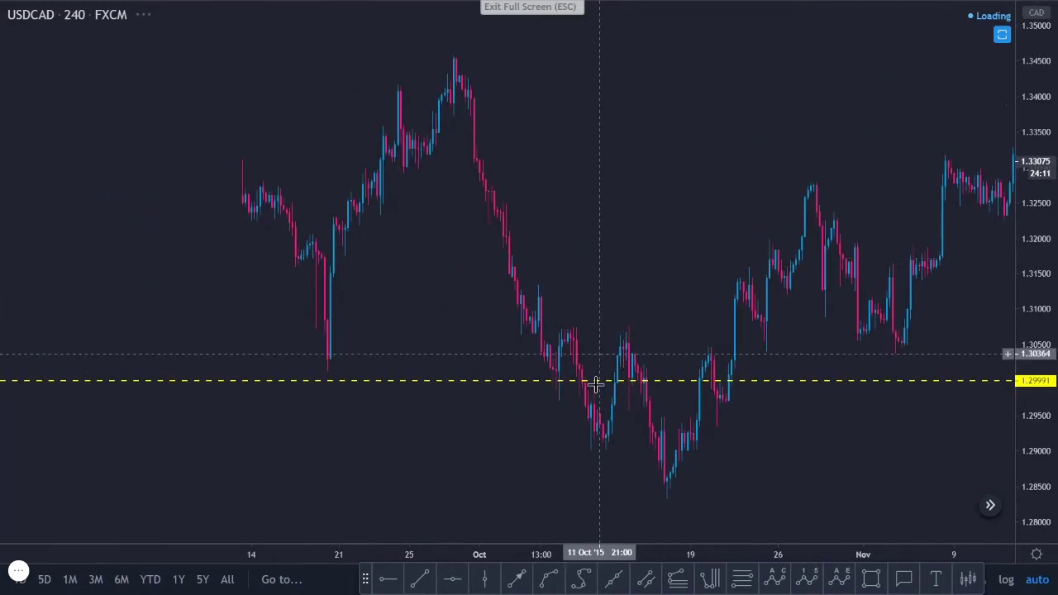
click(515, 579)
drag(538, 452, 552, 383)
click(455, 411)
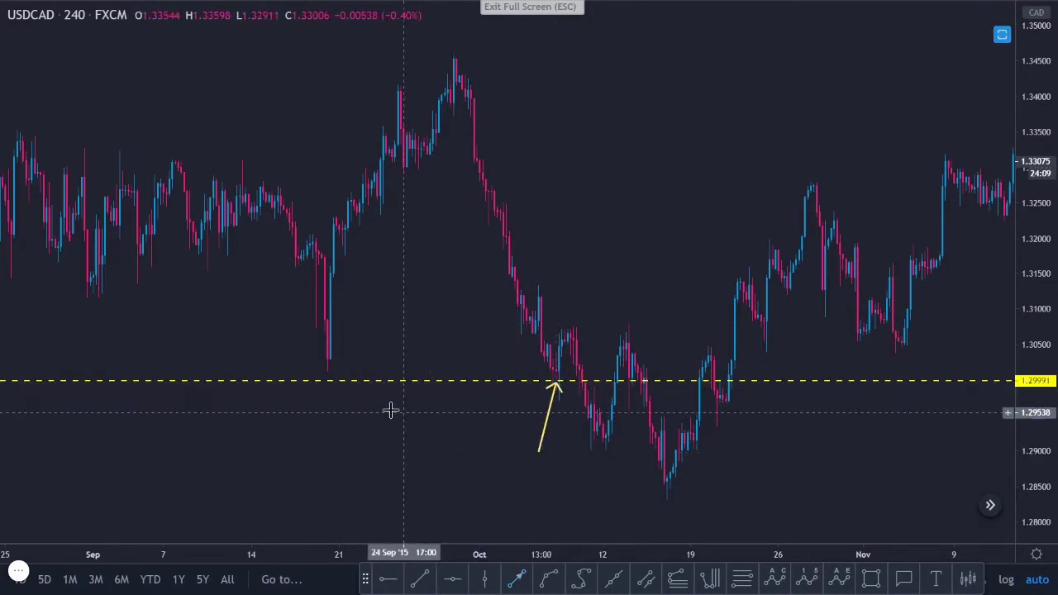
- Mark the 11 August 2015 low, the 21 July 2015 high and the 27 July 2015 low at the dashed line with arrows
drag(336, 439, 661, 425)
drag(160, 361, 541, 404)
click(517, 578)
drag(518, 298, 521, 234)
click(451, 310)
mouse_move(411, 328)
mouse_down()
mouse_move(531, 371)
mouse_move(522, 368)
mouse_up()
drag(372, 137, 372, 182)
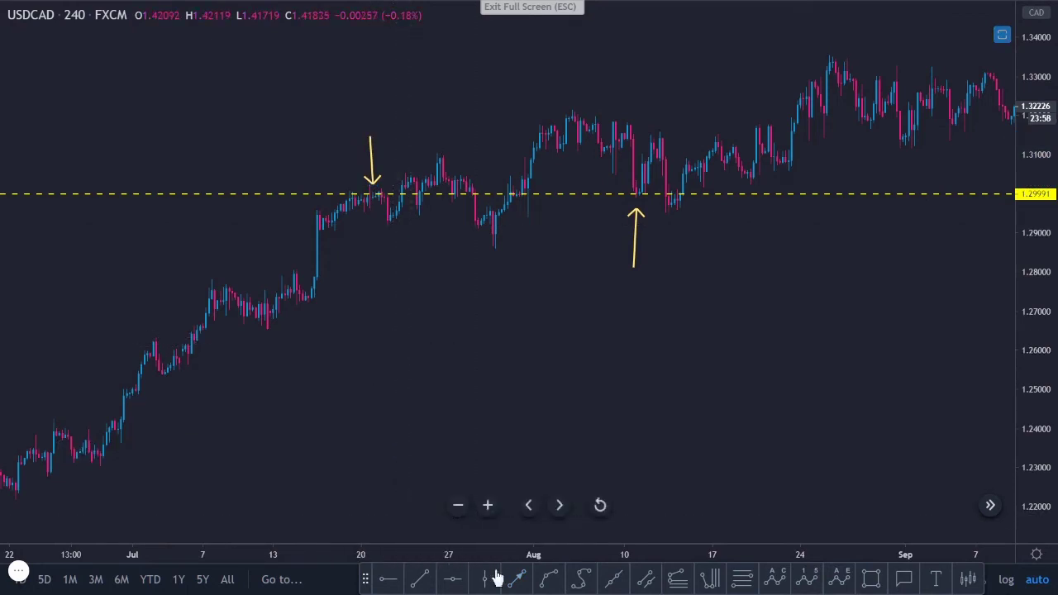
drag(446, 262, 451, 204)
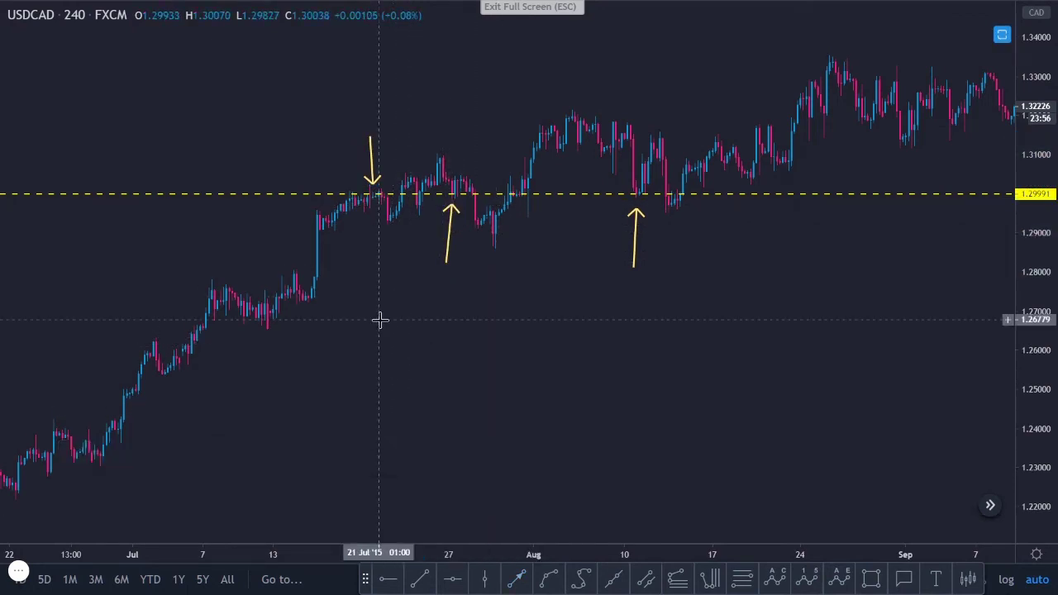
- Switch the USDCAD chart to the daily (1D) interval
drag(163, 251, 586, 276)
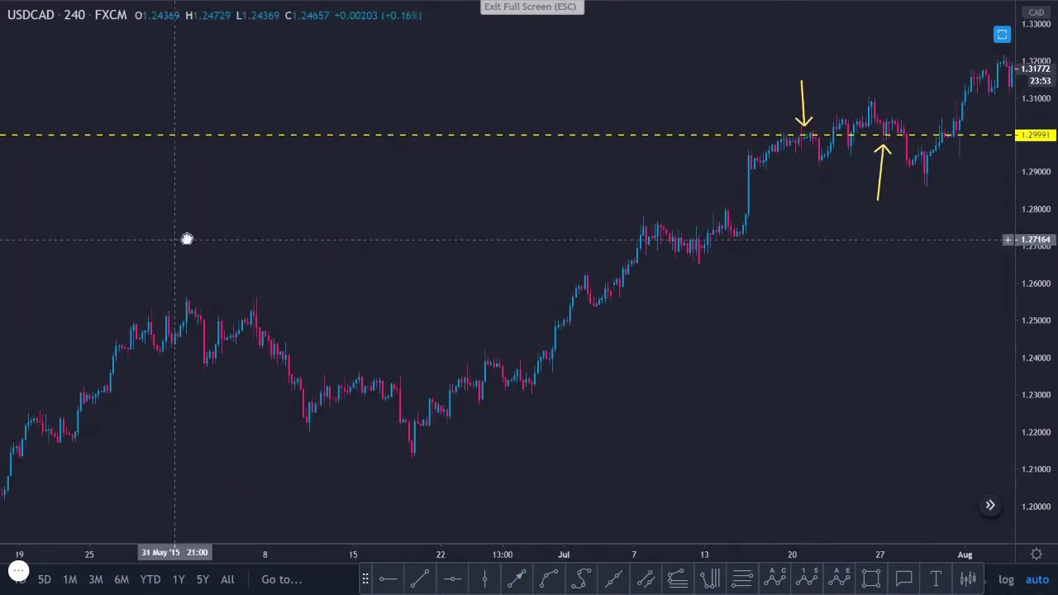
drag(172, 238, 590, 238)
drag(361, 181, 842, 199)
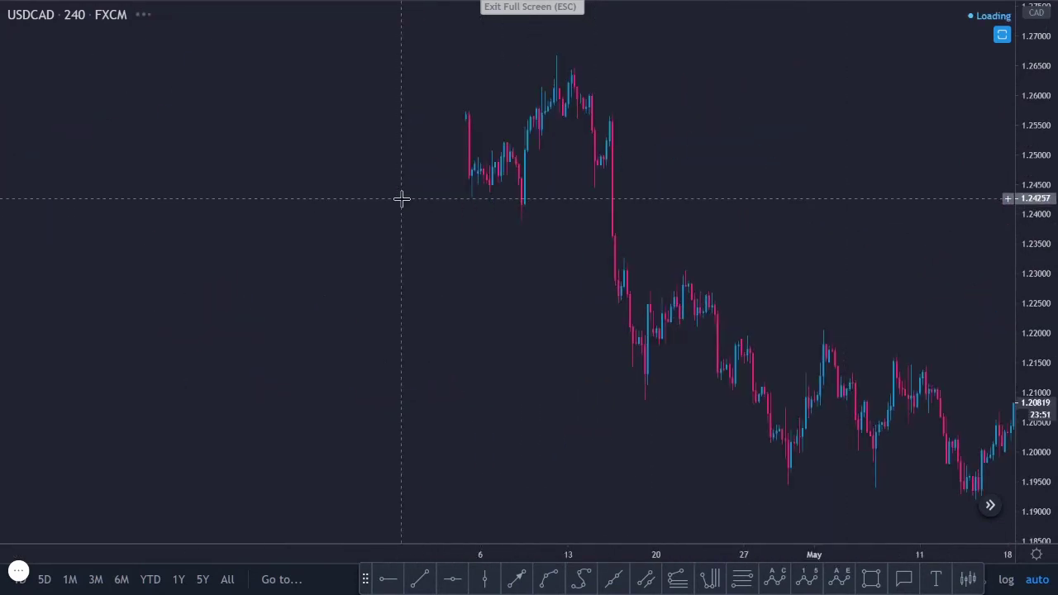
drag(402, 198, 815, 161)
text(1)
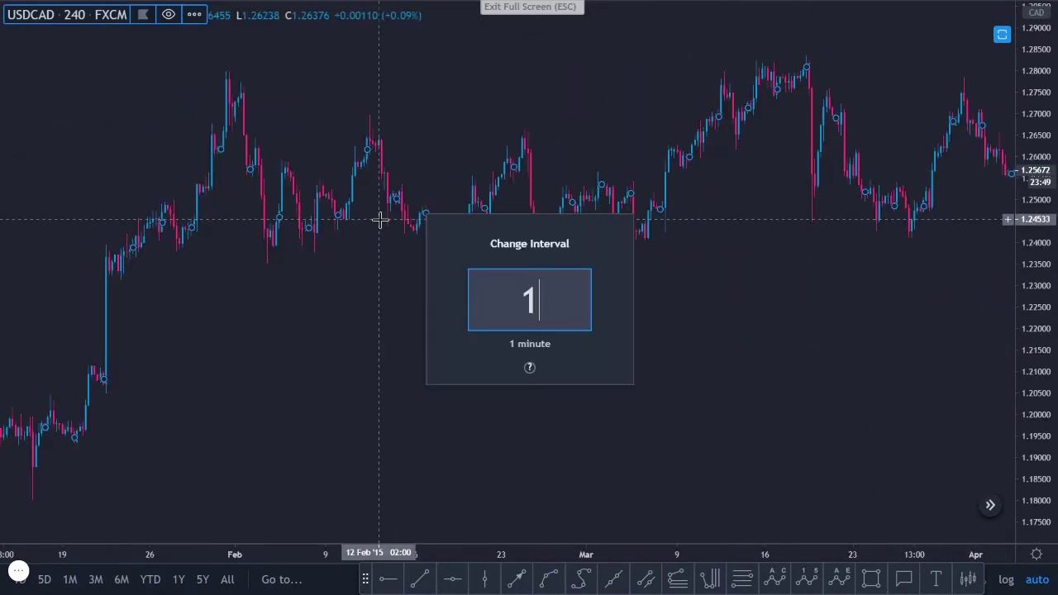
text(D)
key(Return)
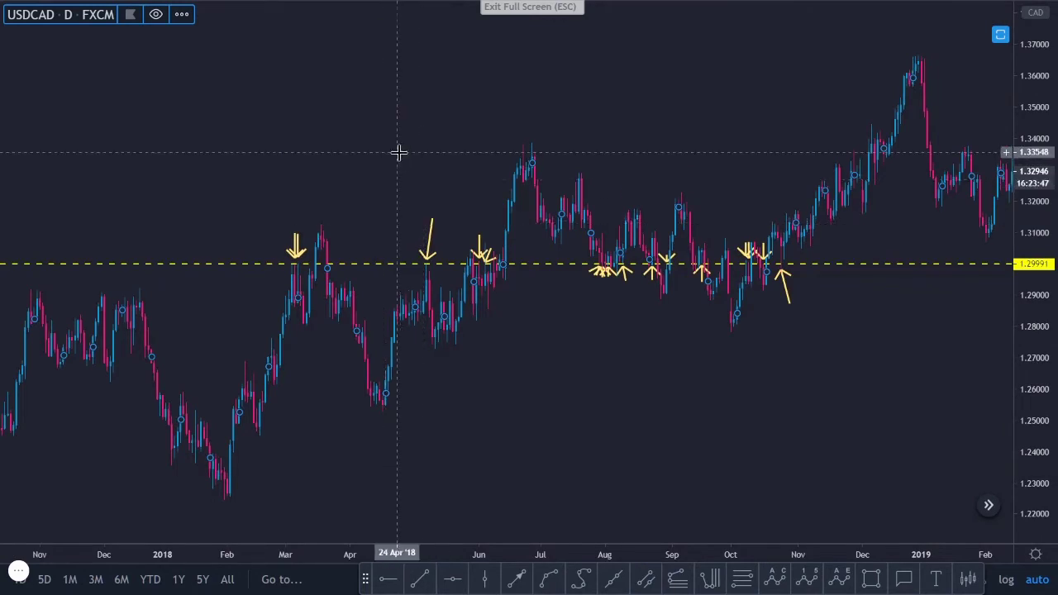
- Reset the daily chart view and review all arrow-marked reactions along the dashed line from 2015 to 2020
right_click(399, 152)
click(406, 205)
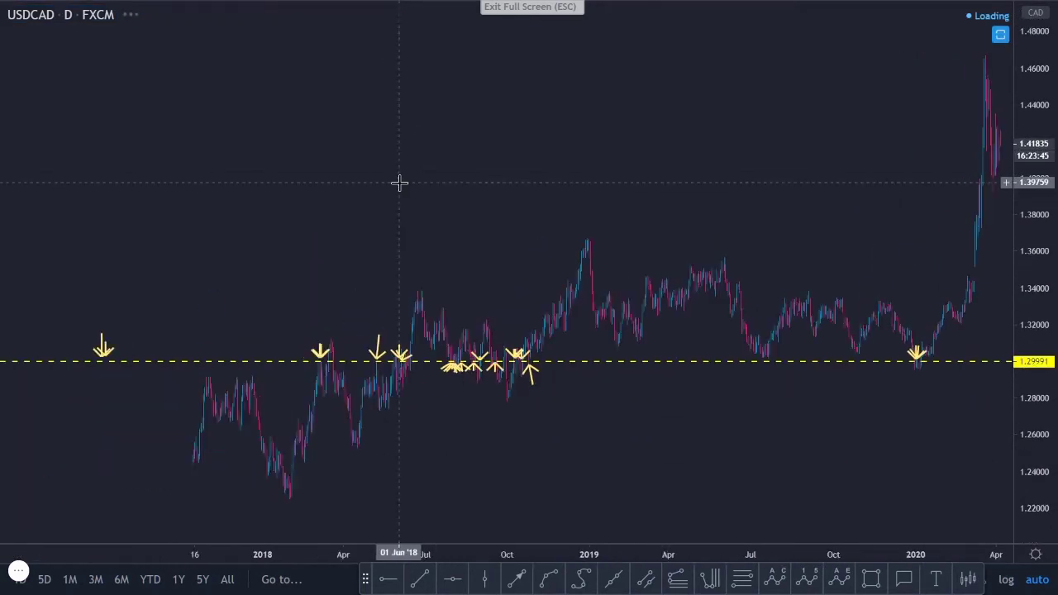
scroll(398, 182, down, 10)
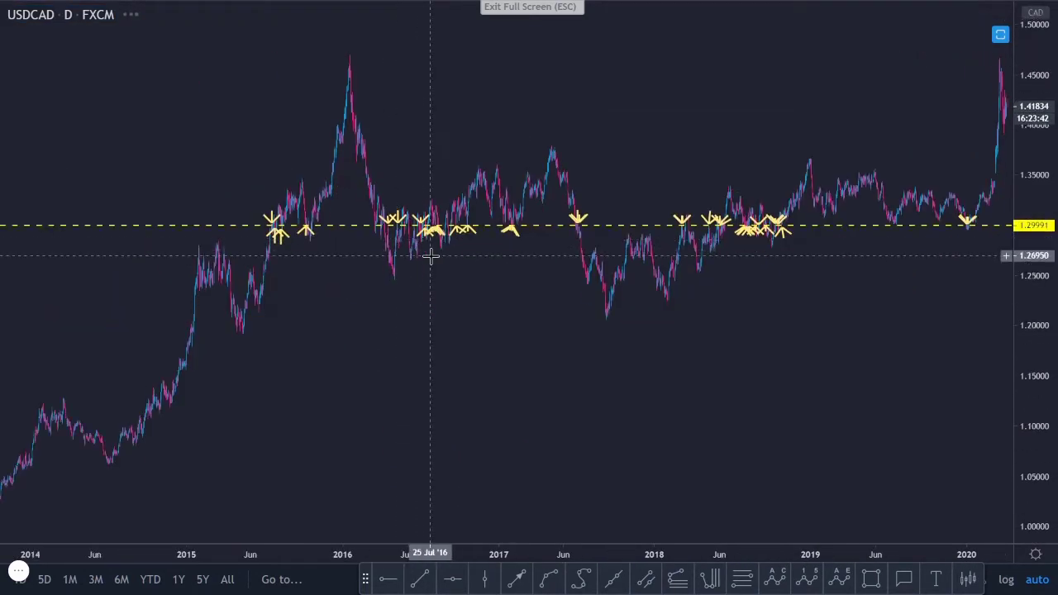
scroll(442, 297, up, 1)
drag(446, 302, 348, 302)
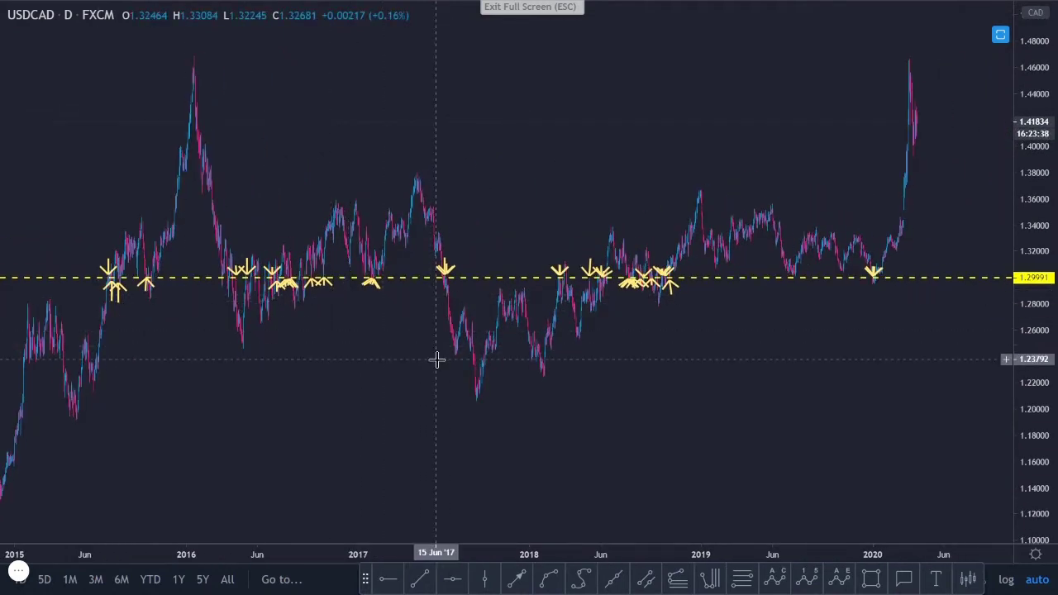
drag(428, 369, 302, 392)
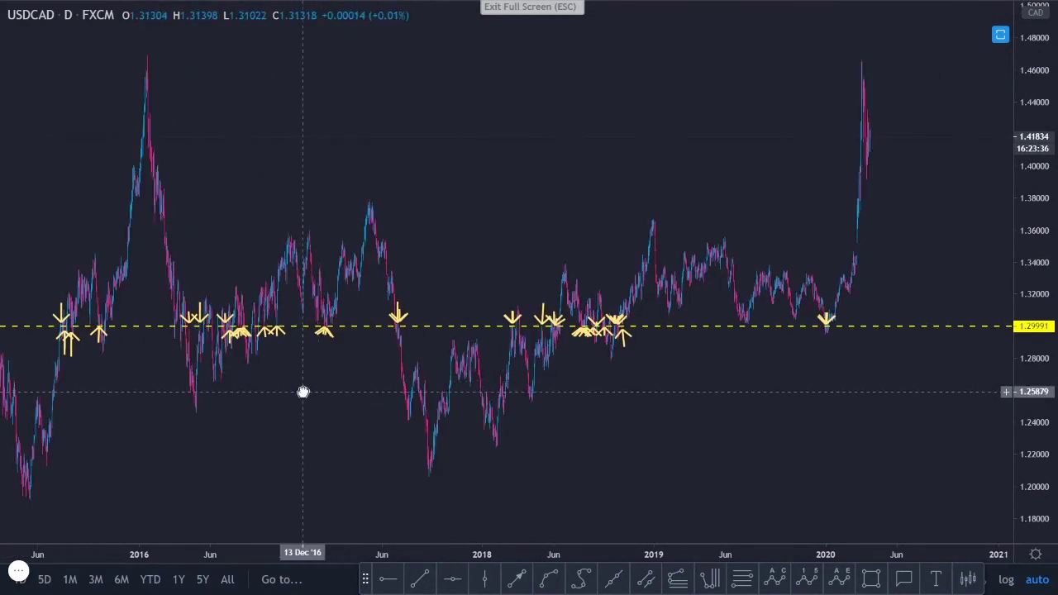
click(370, 329)
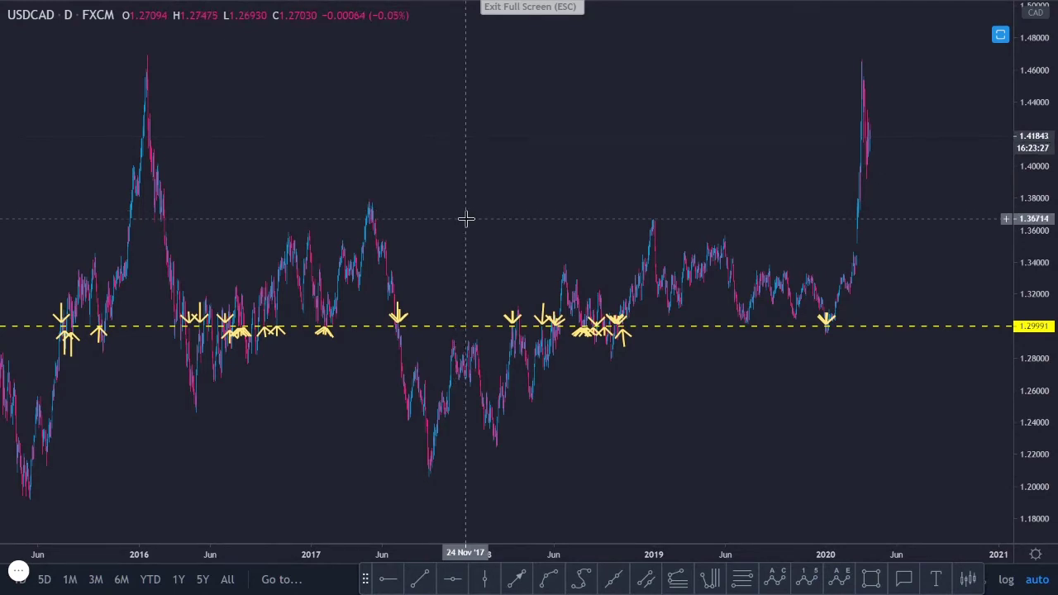
scroll(466, 216, down, 2)
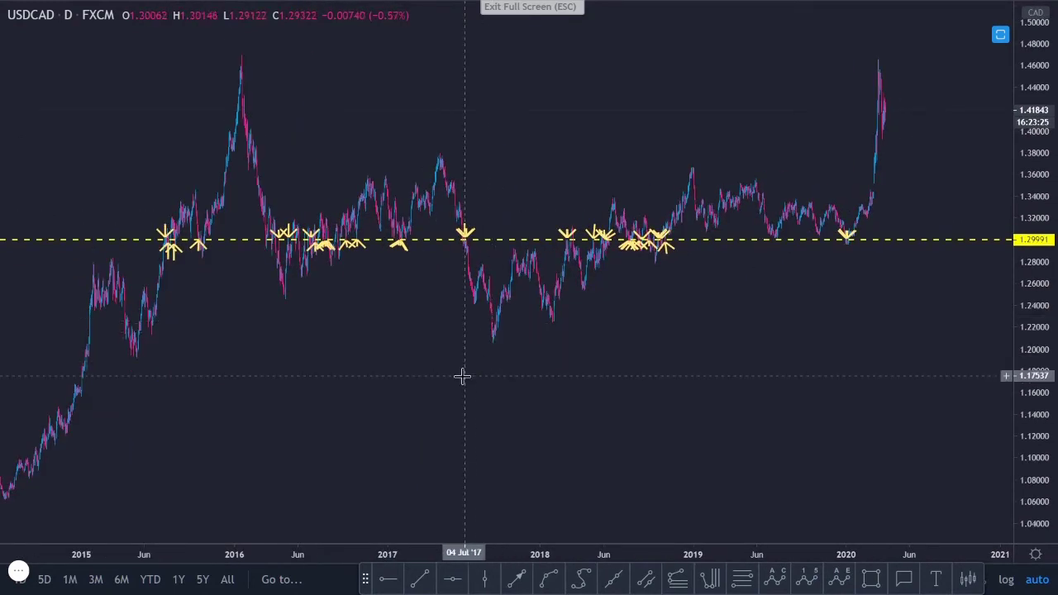
- Draw a horizontal parallel channel from the January 2016 high at about 1.469 to October 2020, with its lower edge at the September 2017 low
click(645, 578)
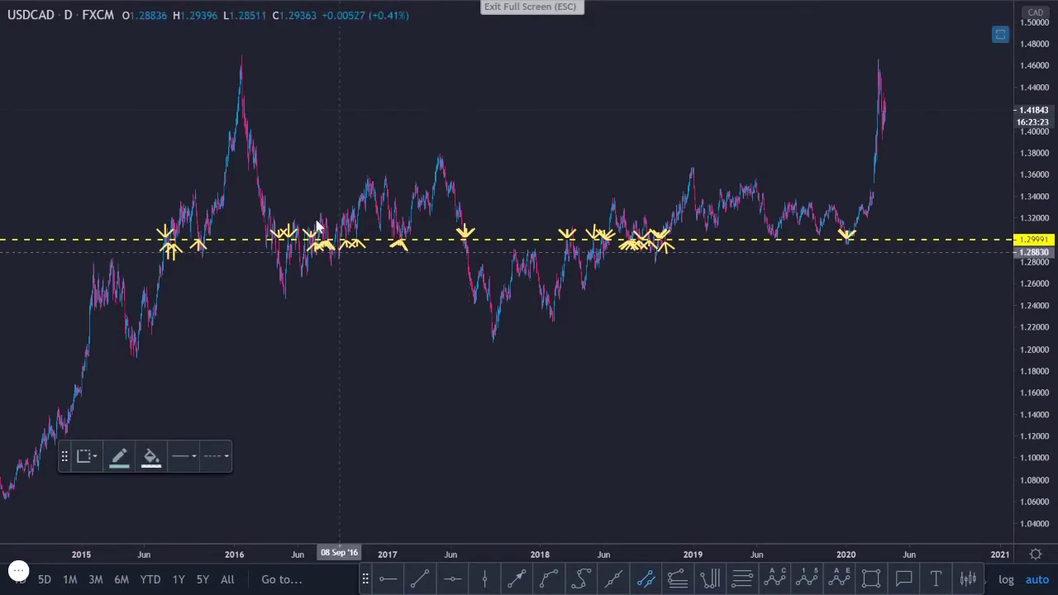
click(237, 53)
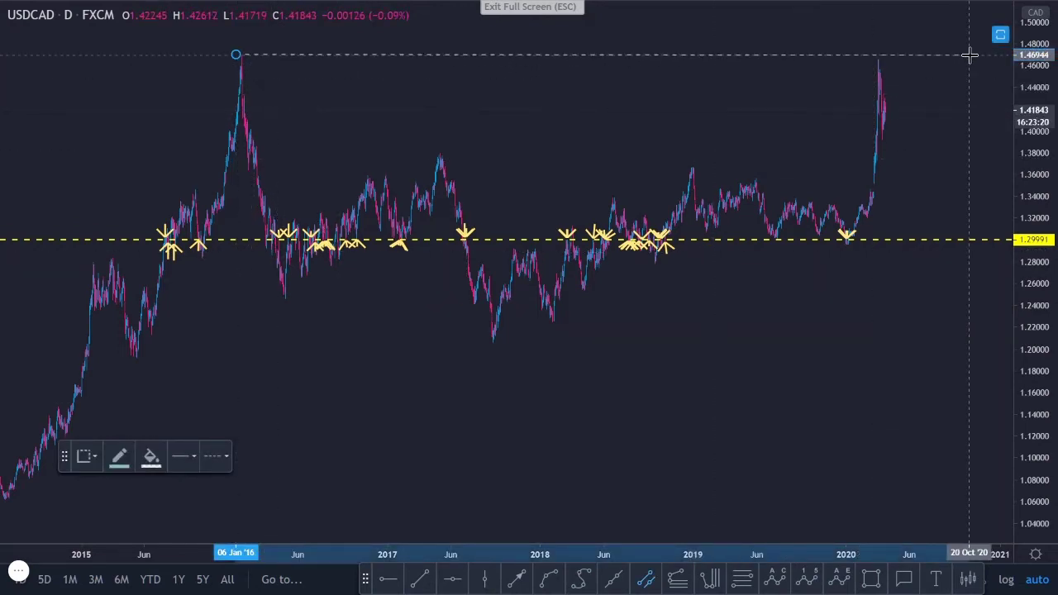
click(969, 54)
click(932, 341)
mouse_move(932, 341)
mouse_down()
mouse_move(803, 406)
mouse_move(772, 402)
mouse_up()
drag(1043, 239, 1042, 331)
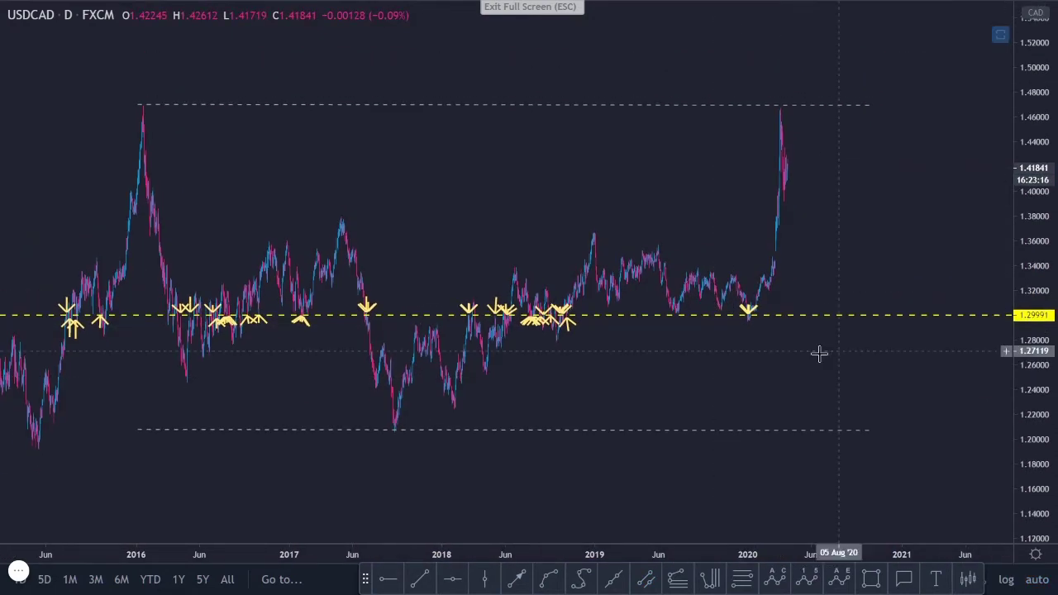
- Draw long downward arrows across the channel, from the January 2016 high to the September 2017 low and from the March 2020 high into 2021
drag(684, 364, 642, 322)
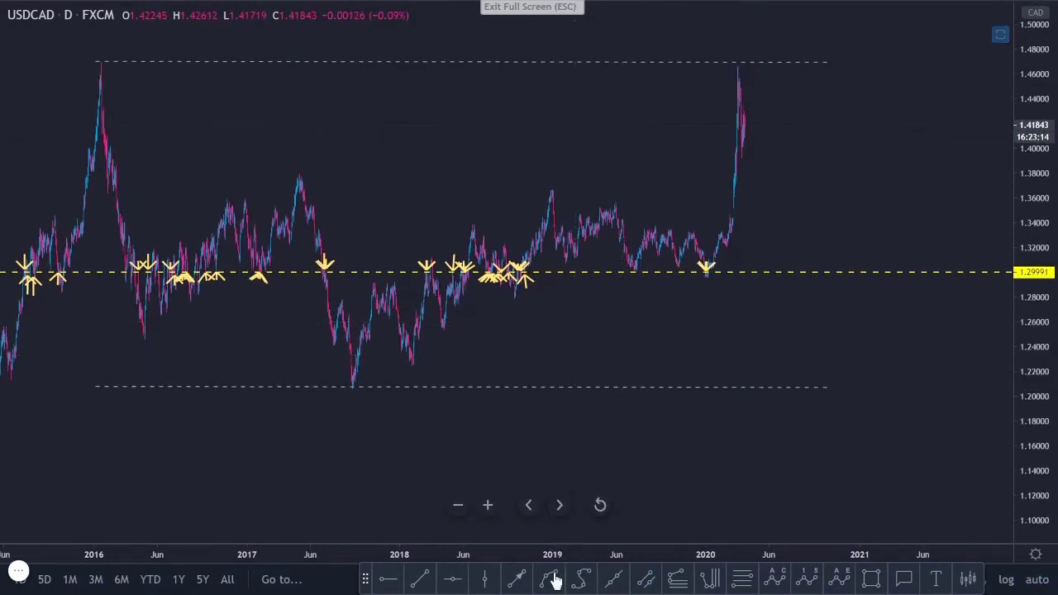
click(518, 583)
click(91, 60)
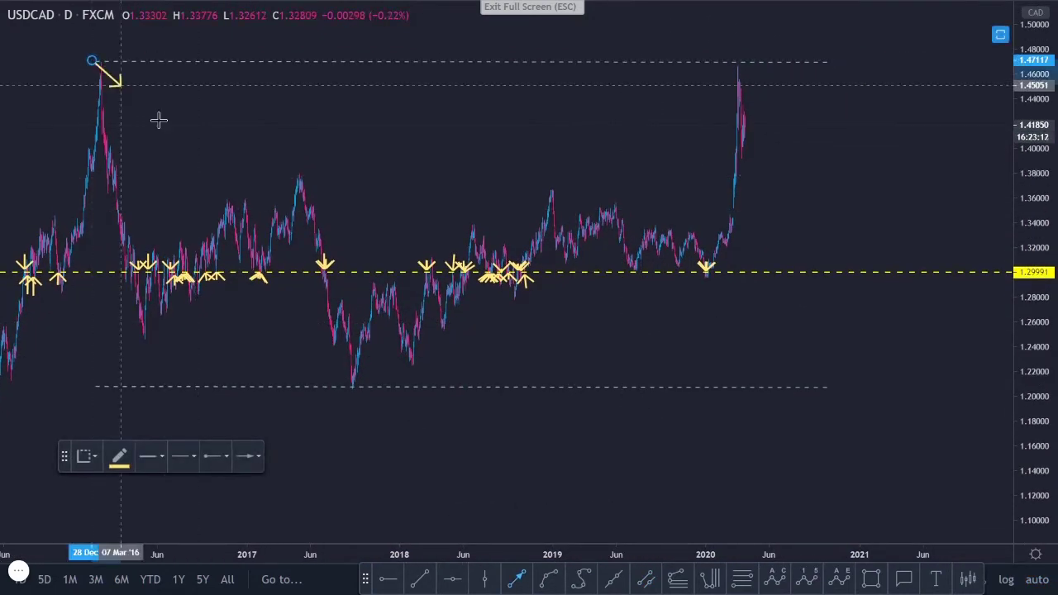
click(348, 385)
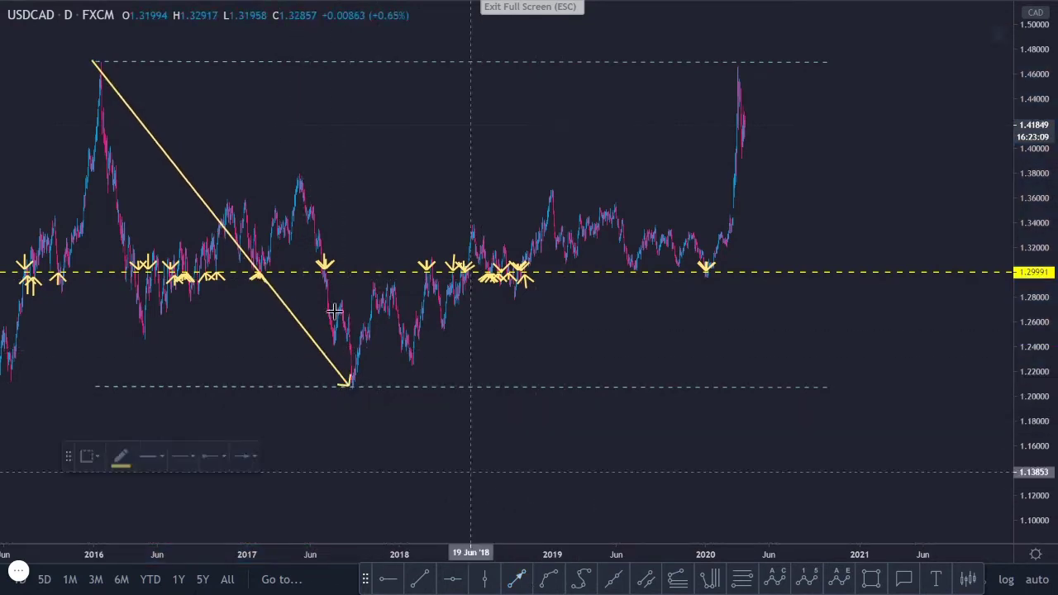
click(743, 62)
click(966, 387)
key(Escape)
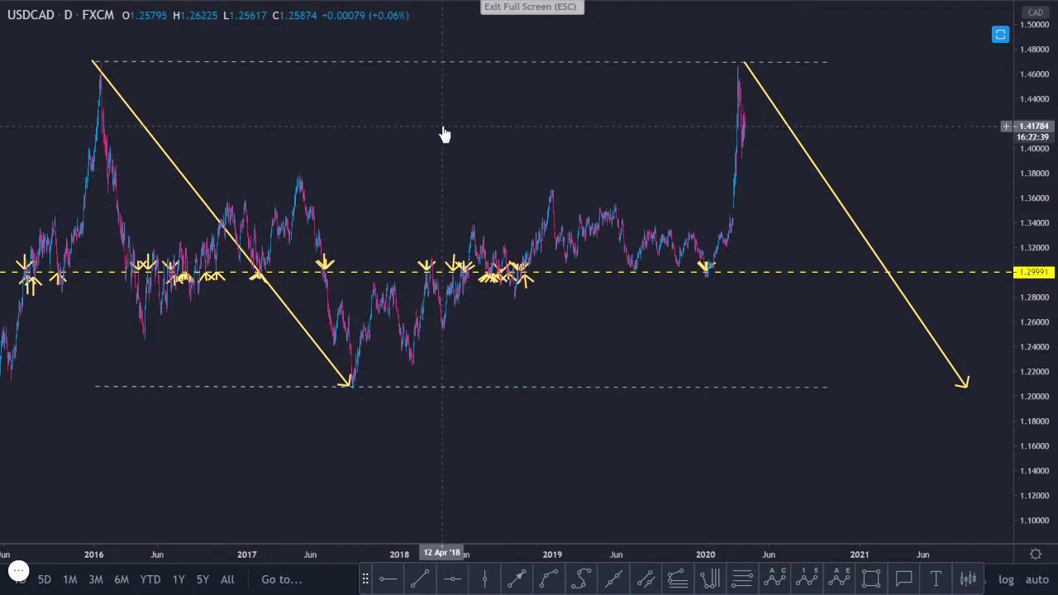
click(386, 271)
click(386, 173)
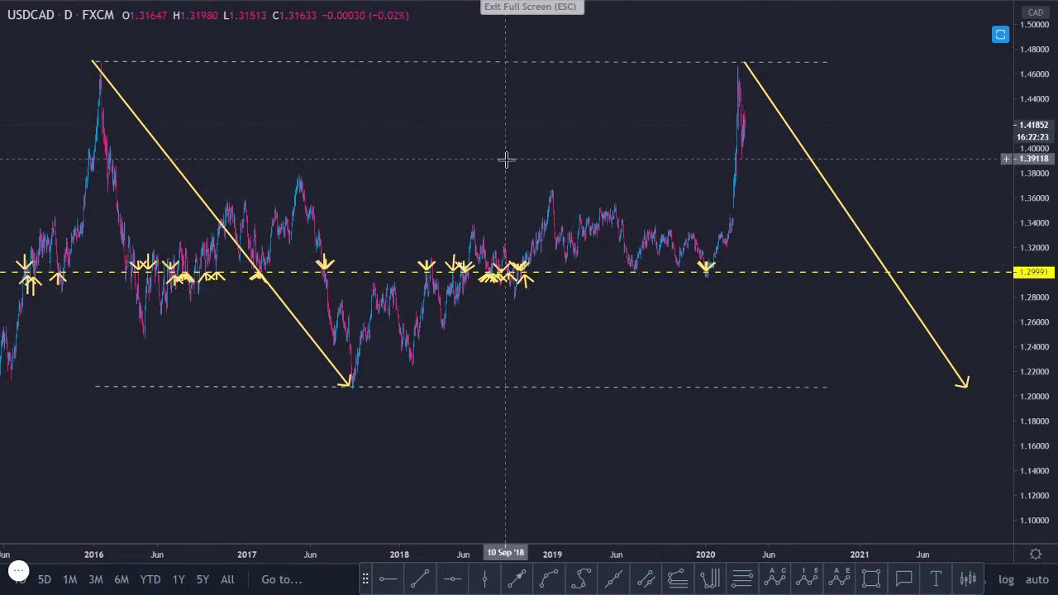
click(617, 273)
click(616, 310)
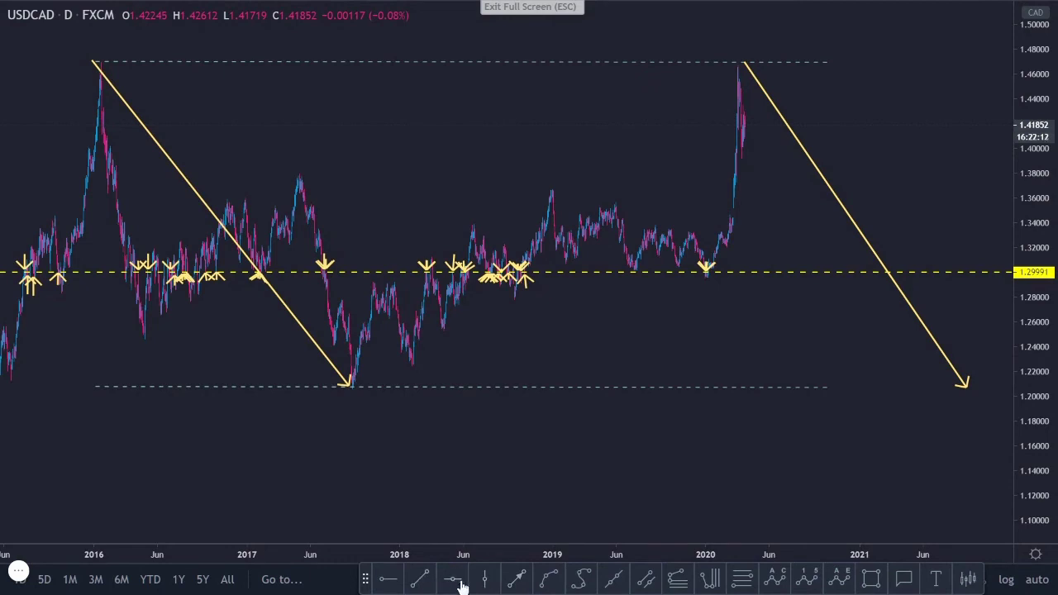
- Draw a trend line from the September 2017 low through the early 2020 low to about 1.36 in July 2021, extending its start back to September 2016
click(419, 578)
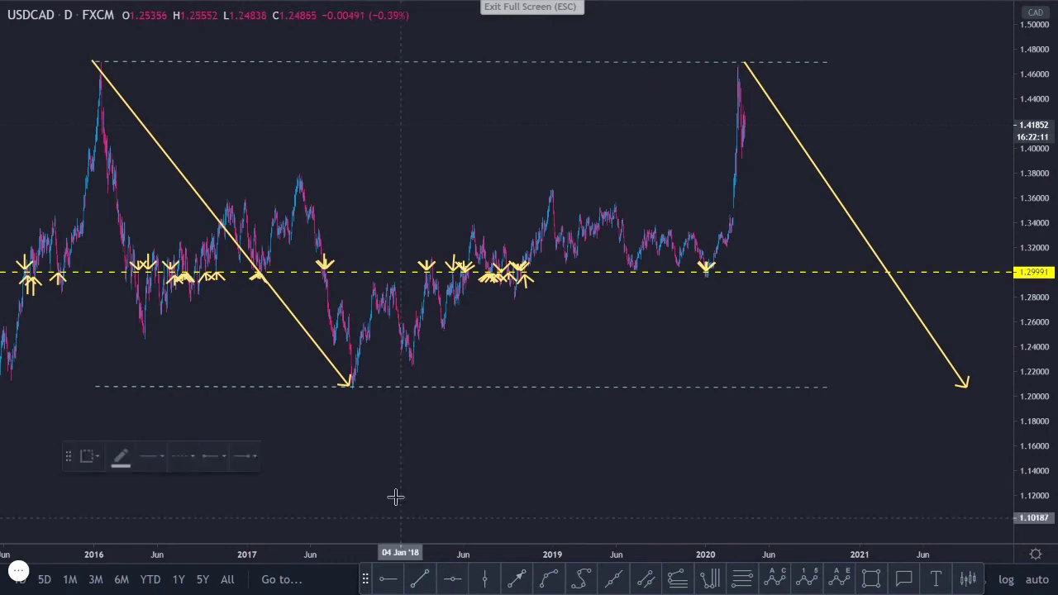
click(354, 389)
click(946, 197)
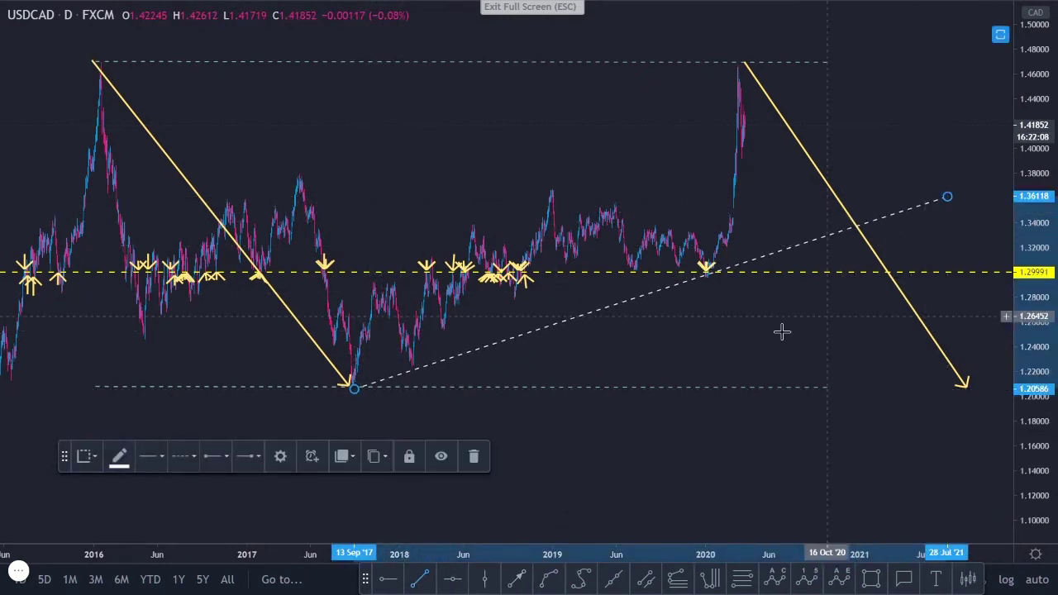
click(752, 338)
drag(352, 390, 201, 444)
click(197, 410)
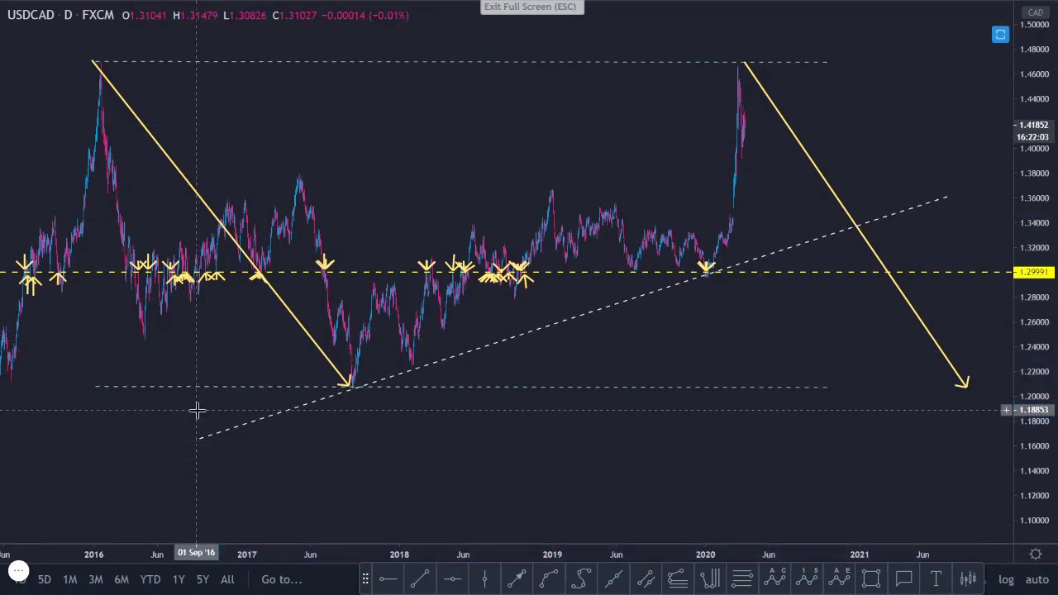
mouse_move(562, 519)
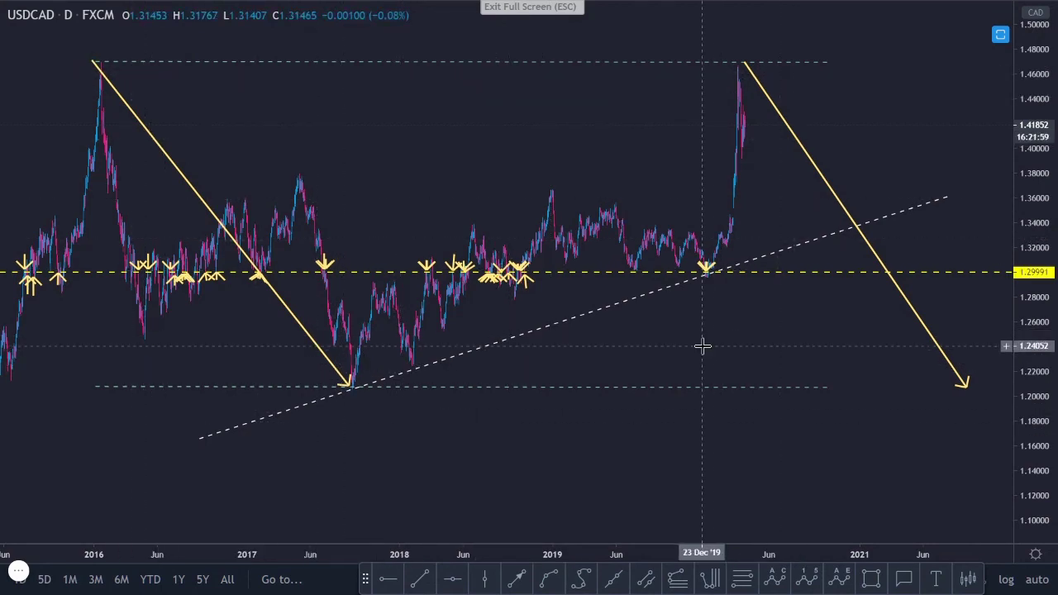
click(622, 313)
click(656, 328)
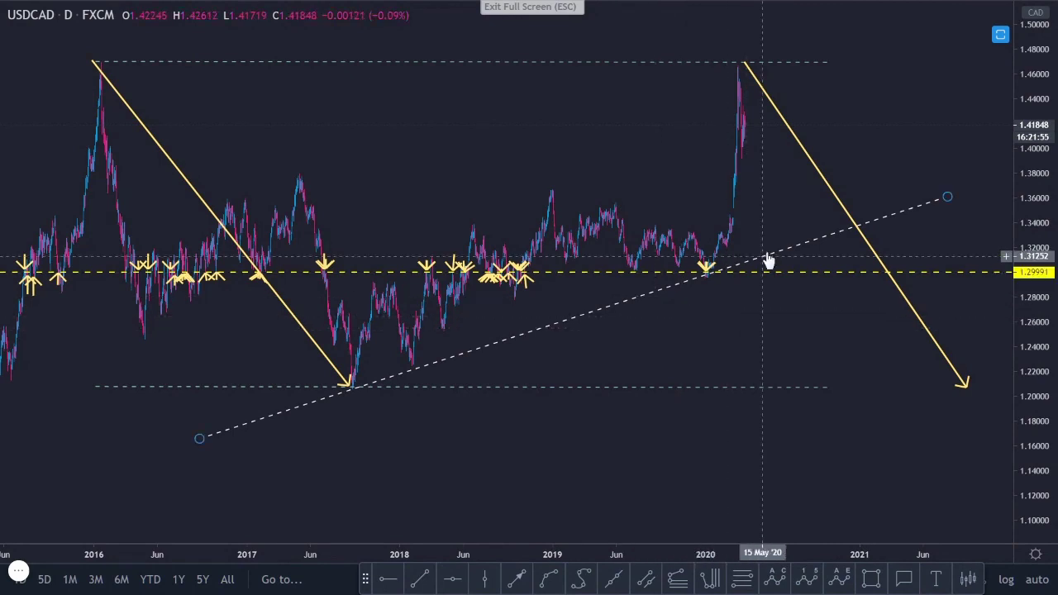